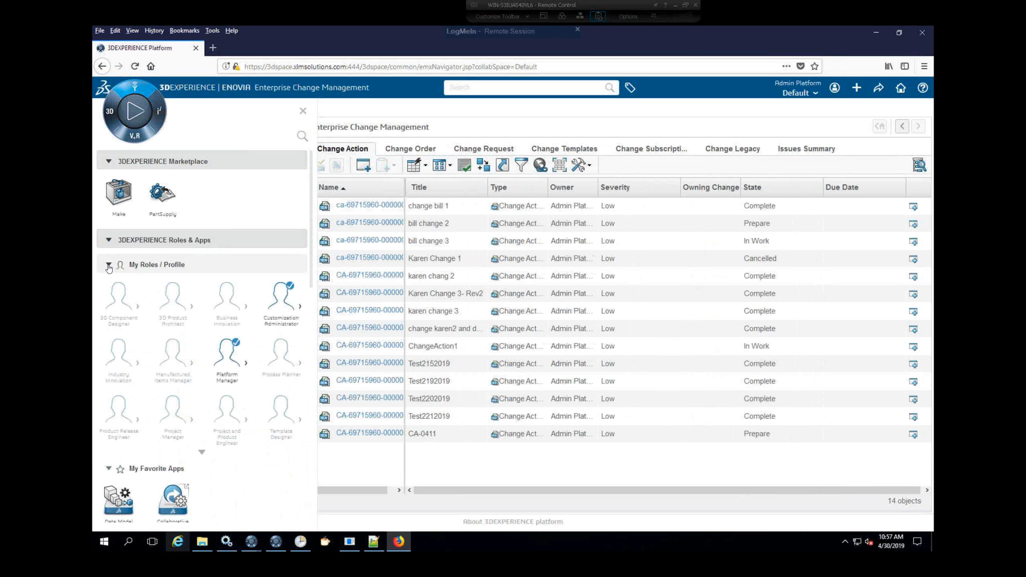
# Step: Start a new specialization package named Demo with ChangeManagement as its parent package
pyautogui.click(108, 265)
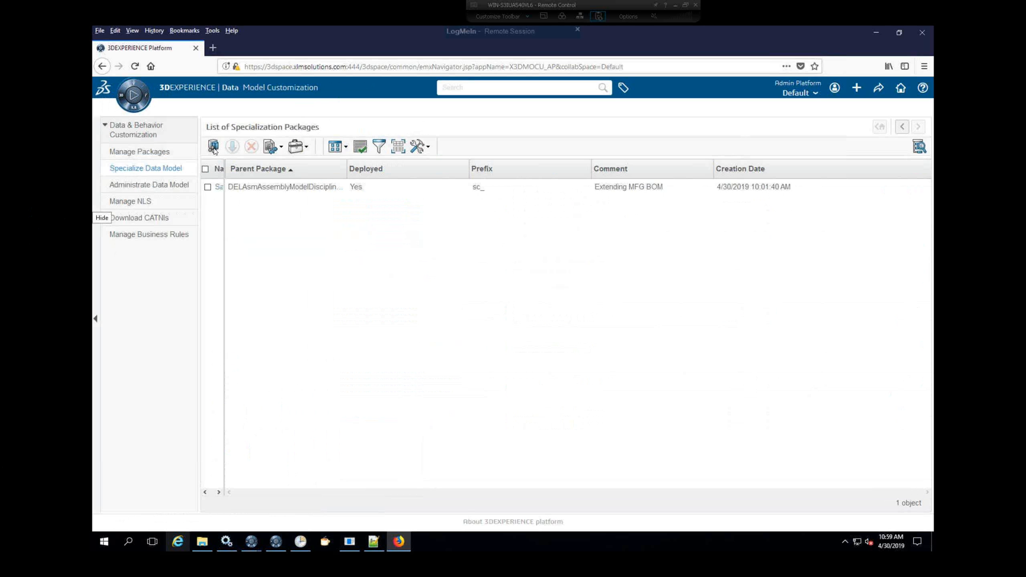
pyautogui.click(214, 146)
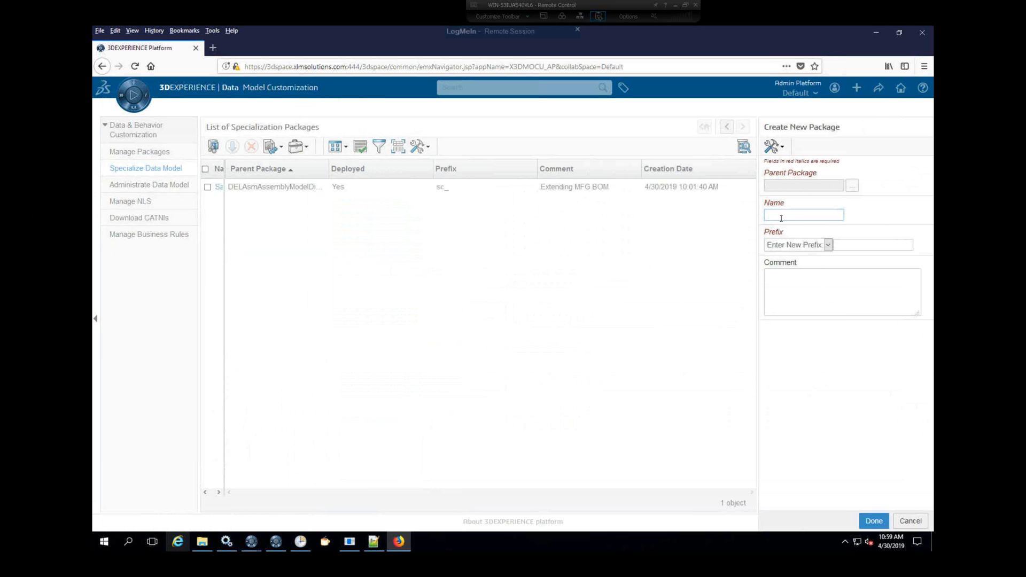
pyautogui.write('Demo')
pyautogui.click(851, 187)
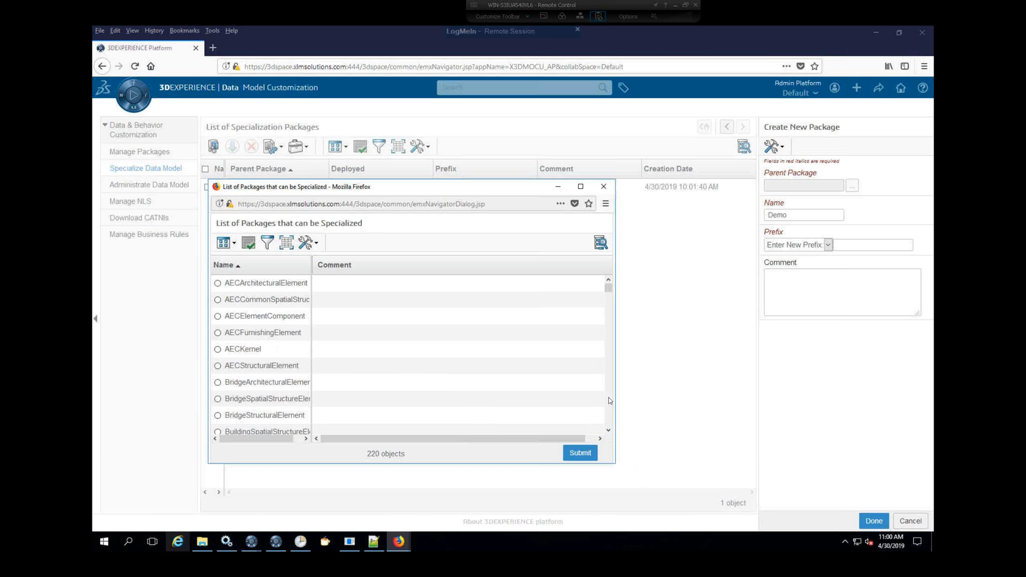
pyautogui.scroll(-3, 609, 401)
pyautogui.scroll(-3, 610, 401)
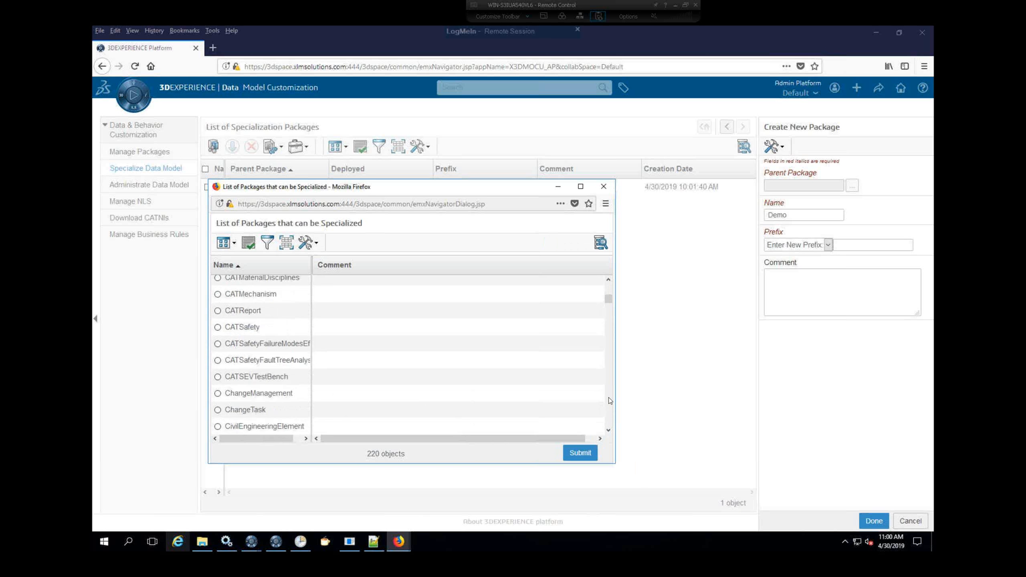
pyautogui.click(218, 395)
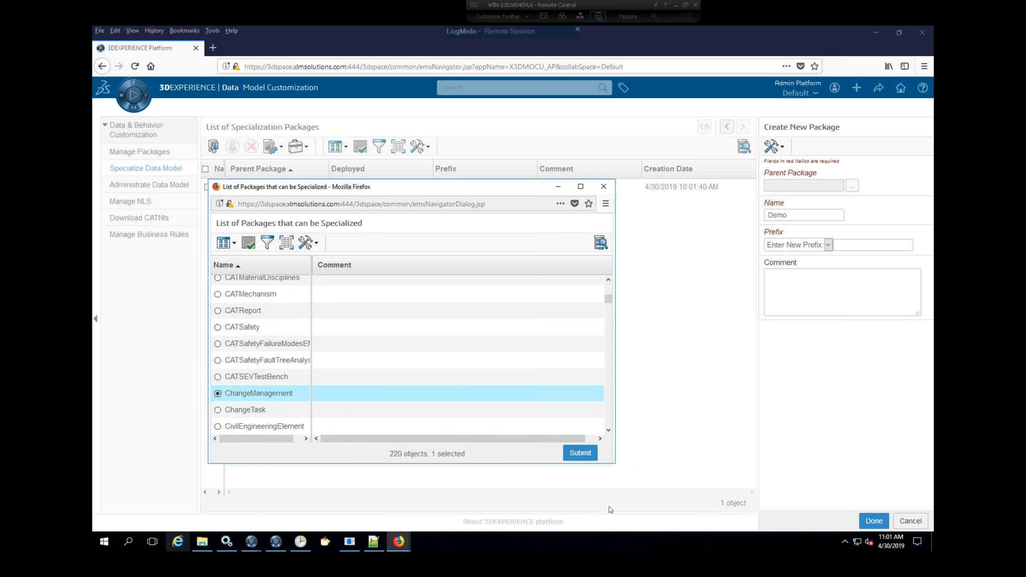
pyautogui.click(578, 455)
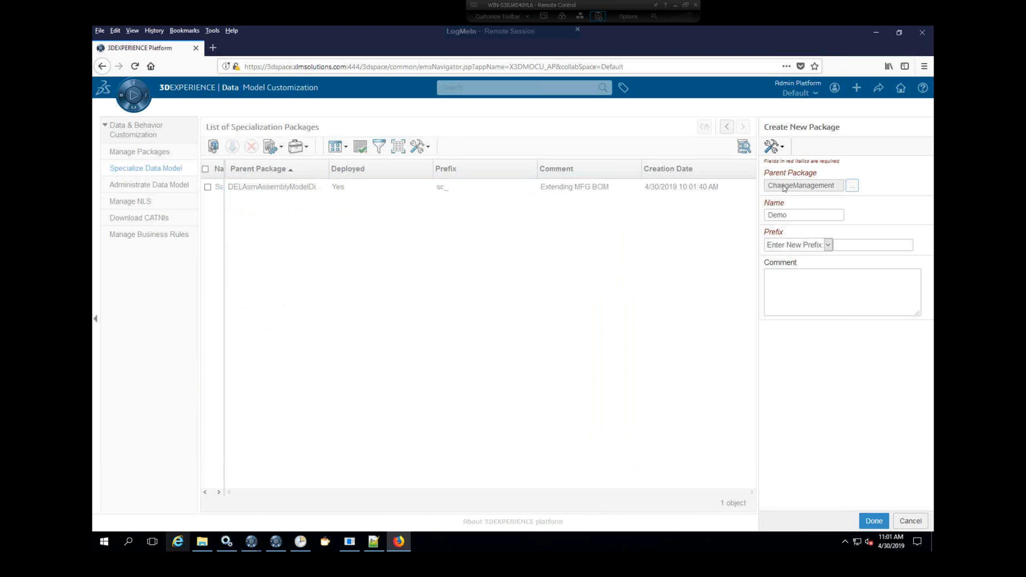
# Step: Set the new package's prefix to Demo and create the package
pyautogui.click(850, 245)
pyautogui.write('Demo')
pyautogui.click(876, 523)
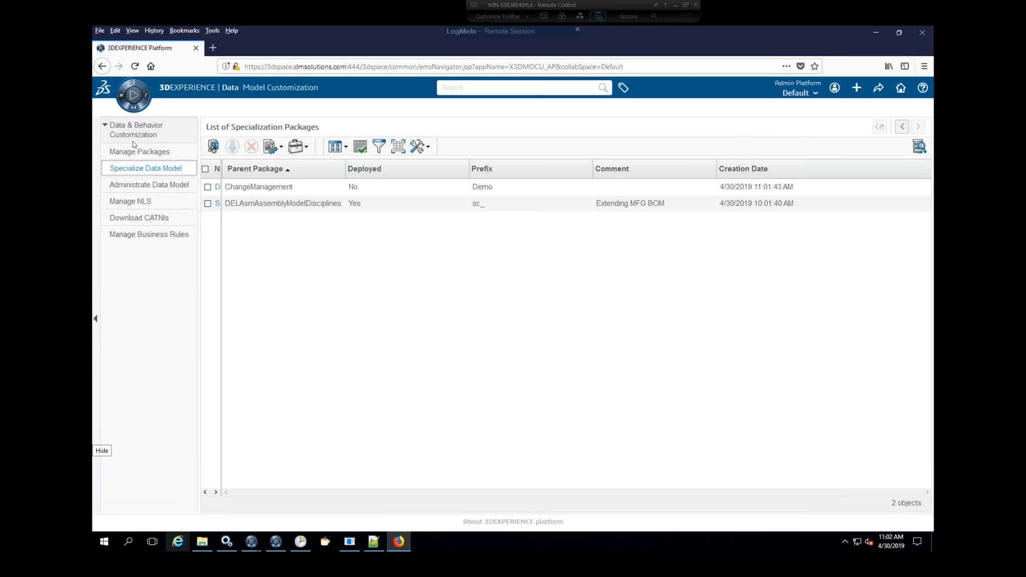
# Step: Open the Demo package and create a sub type of Change Action named DemoCA
pyautogui.click(208, 187)
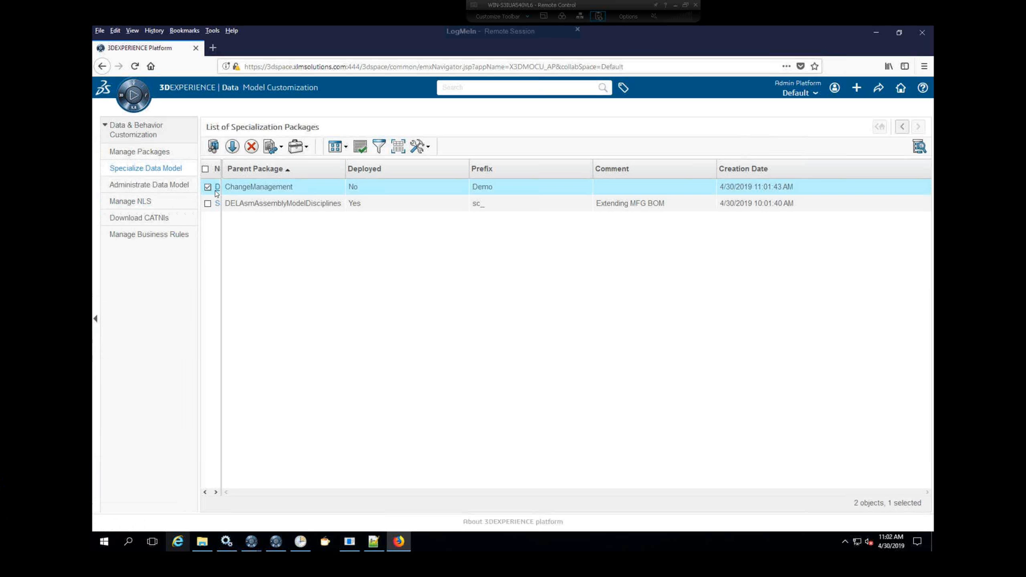
pyautogui.click(218, 188)
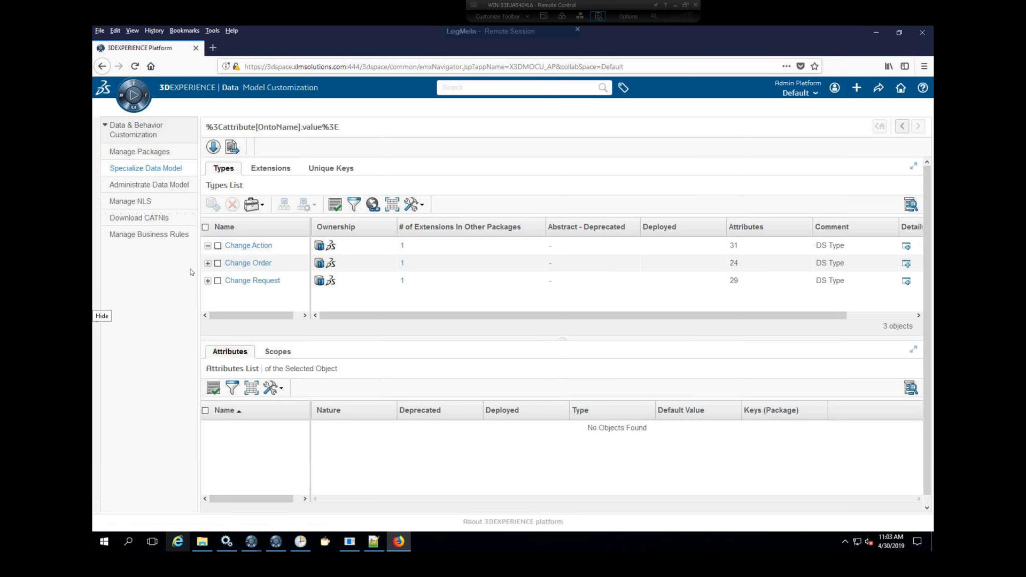
pyautogui.click(218, 246)
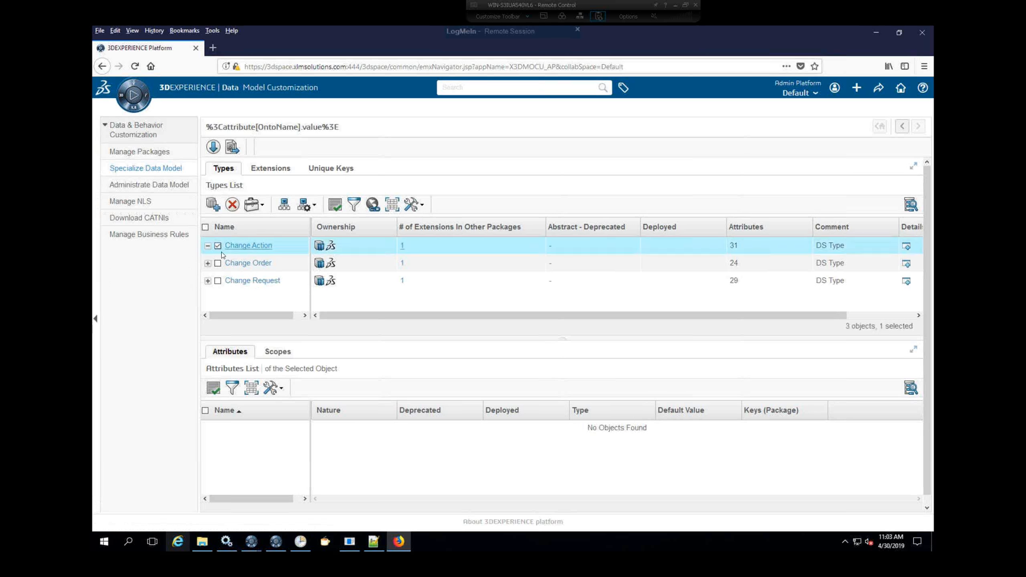
pyautogui.click(213, 205)
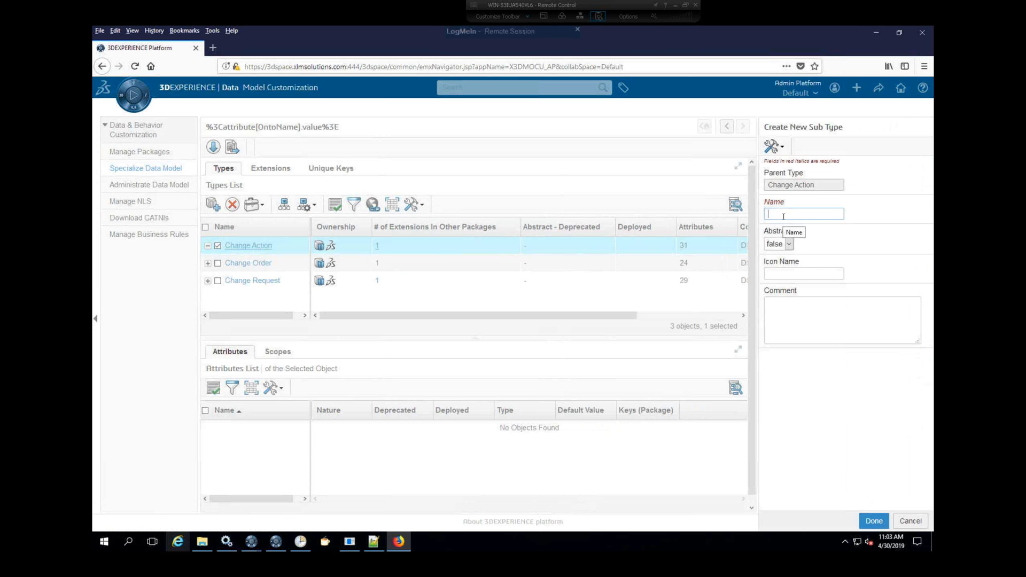
pyautogui.write('Demo')
pyautogui.press('BackSpace')
pyautogui.press('BackSpace')
pyautogui.press('BackSpace')
pyautogui.press('BackSpace')
pyautogui.write('DemoCA')
pyautogui.click(874, 521)
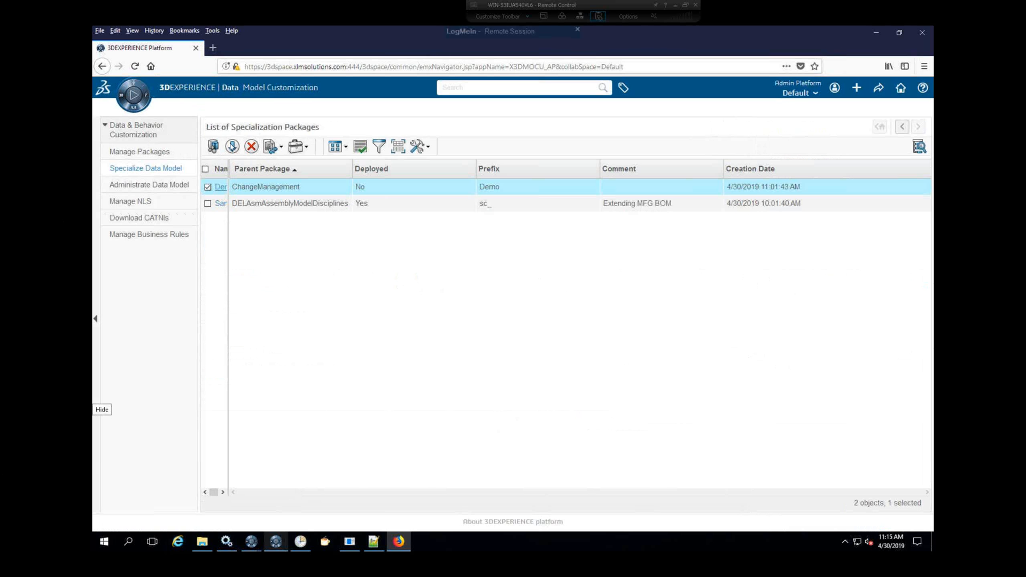
# Step: Deploy the Demo package based on ChangeManagement to the Administration vault
pyautogui.click(233, 147)
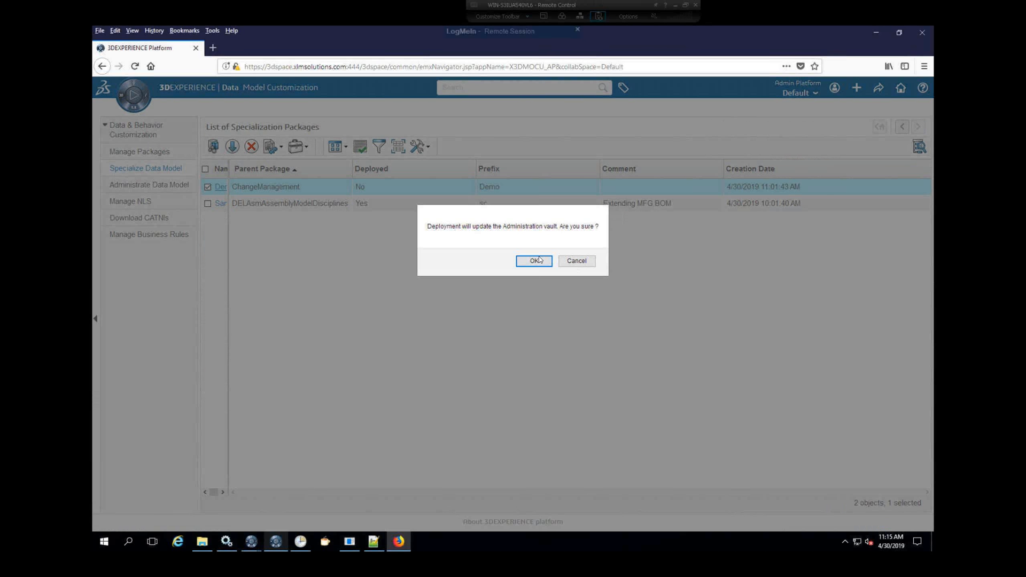
pyautogui.click(535, 262)
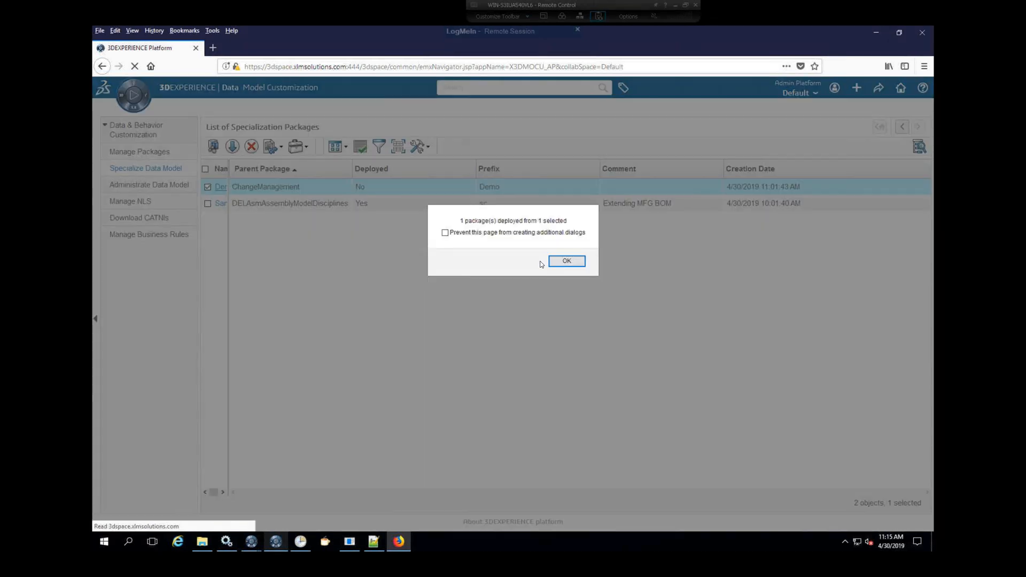
pyautogui.click(566, 261)
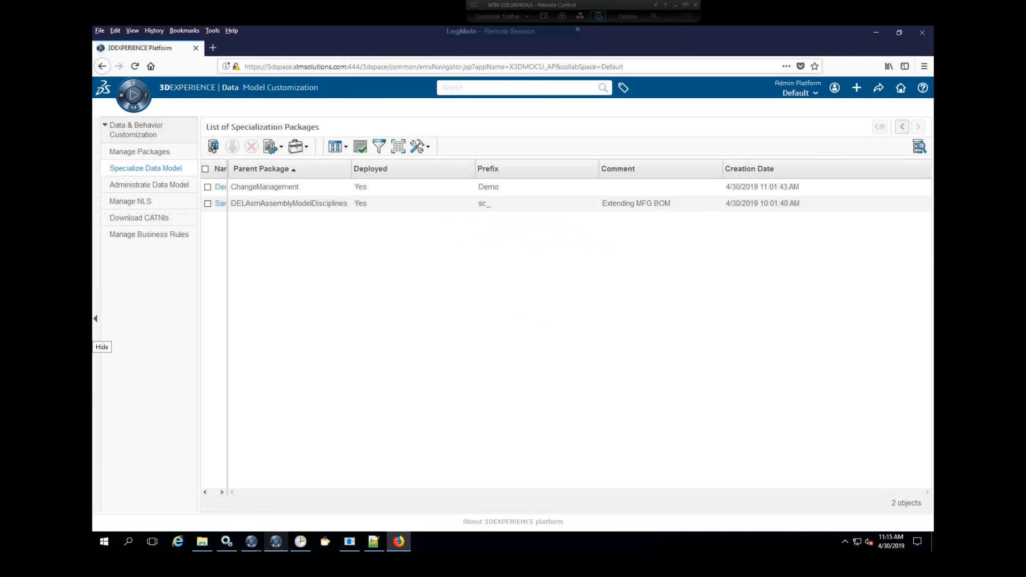
# Step: Reopen the Demo package, expand Change Action and display the attributes of the DemoCA sub type
pyautogui.moveTo(227, 203); pyautogui.dragTo(223, 203)
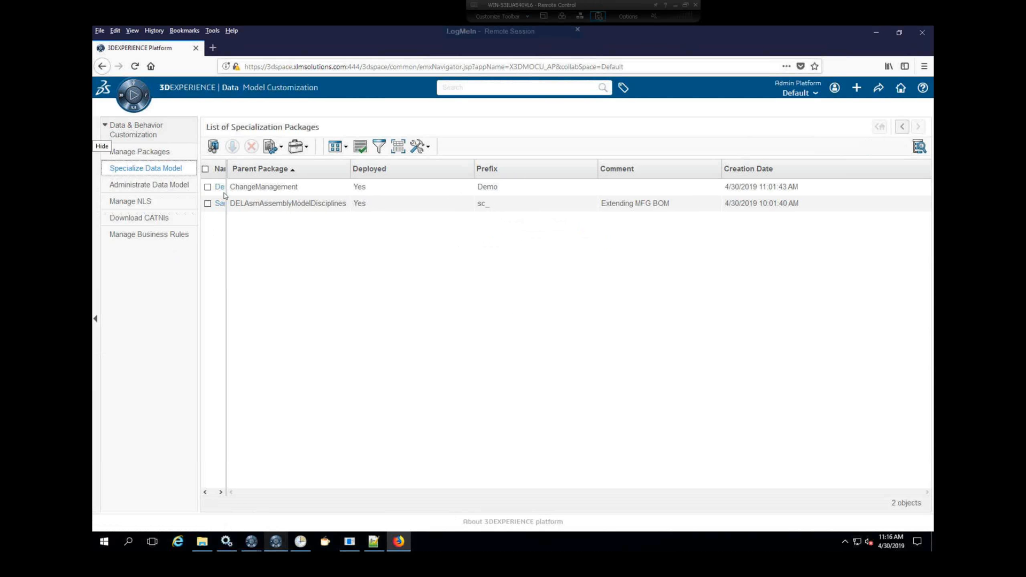
pyautogui.click(219, 187)
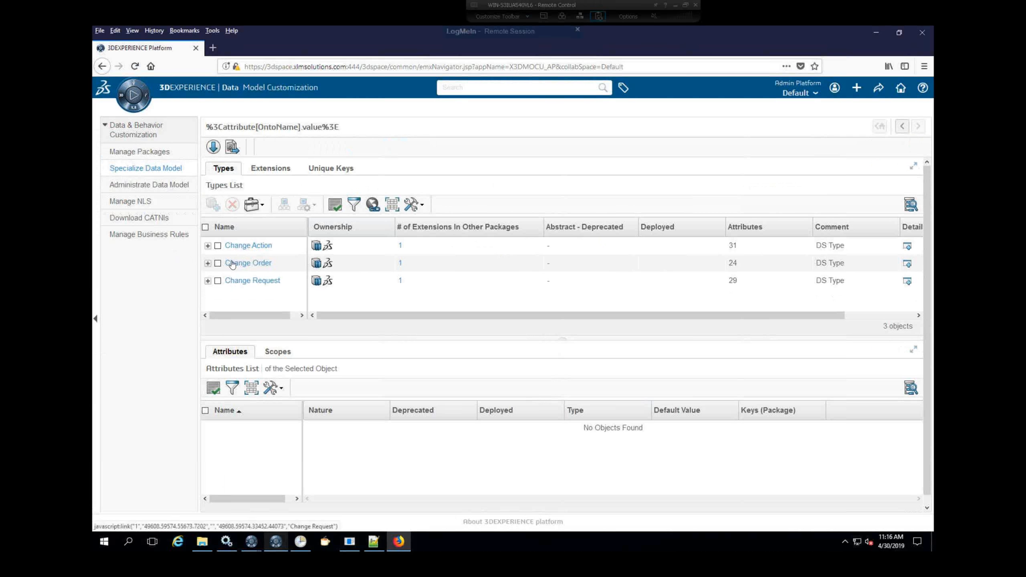
pyautogui.click(208, 246)
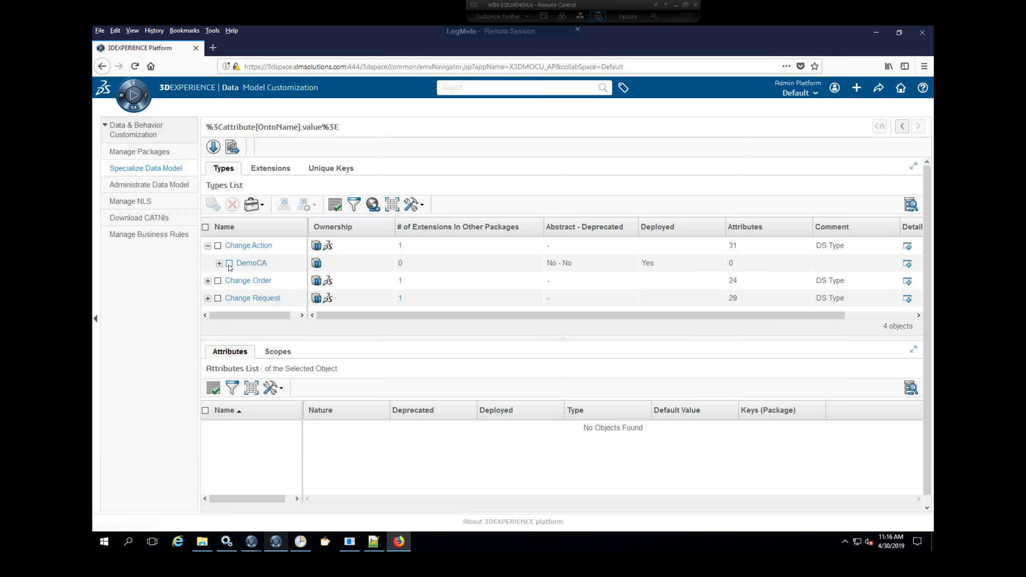
pyautogui.click(229, 263)
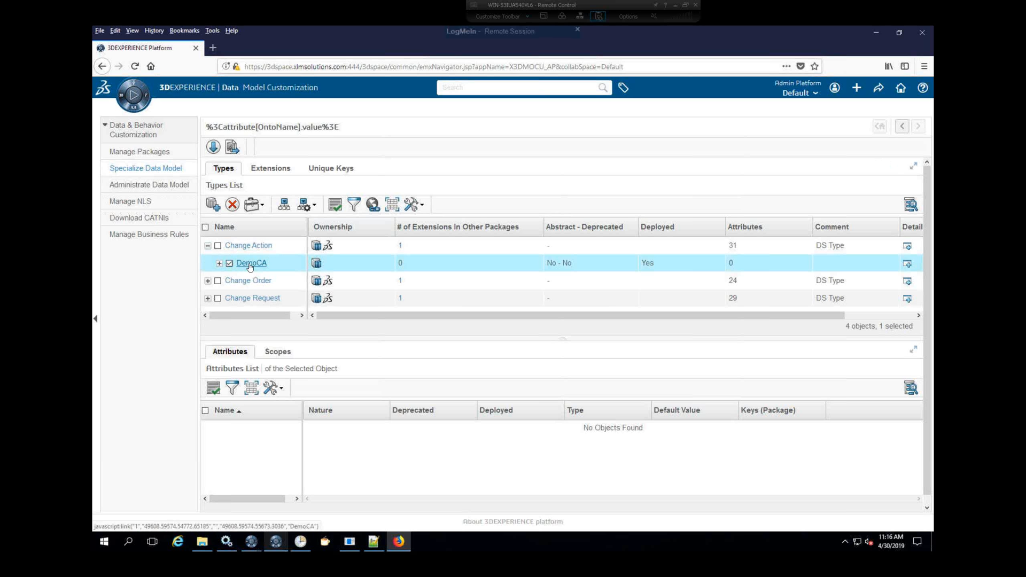
pyautogui.click(250, 265)
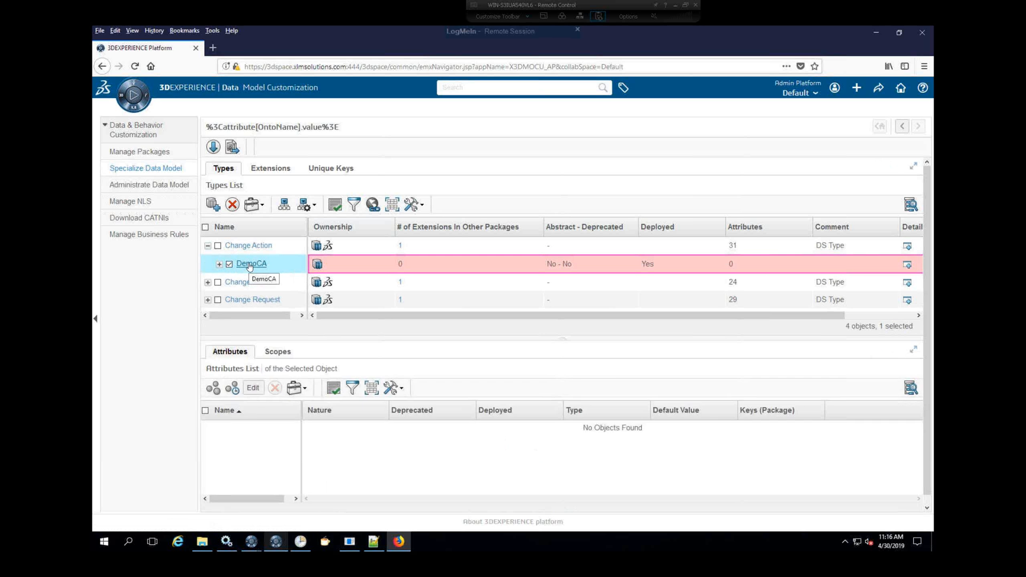
# Step: Try defining a new string attribute named Demo for DemoCA with the authorized values Val1 and Val2
pyautogui.click(215, 392)
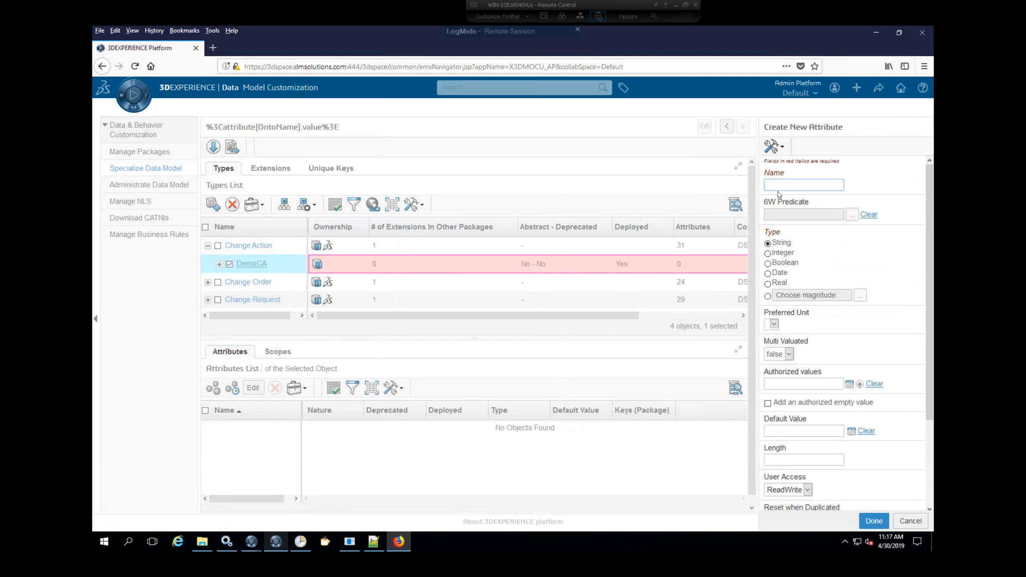
pyautogui.write('Demo')
pyautogui.write('Val1')
pyautogui.click(859, 385)
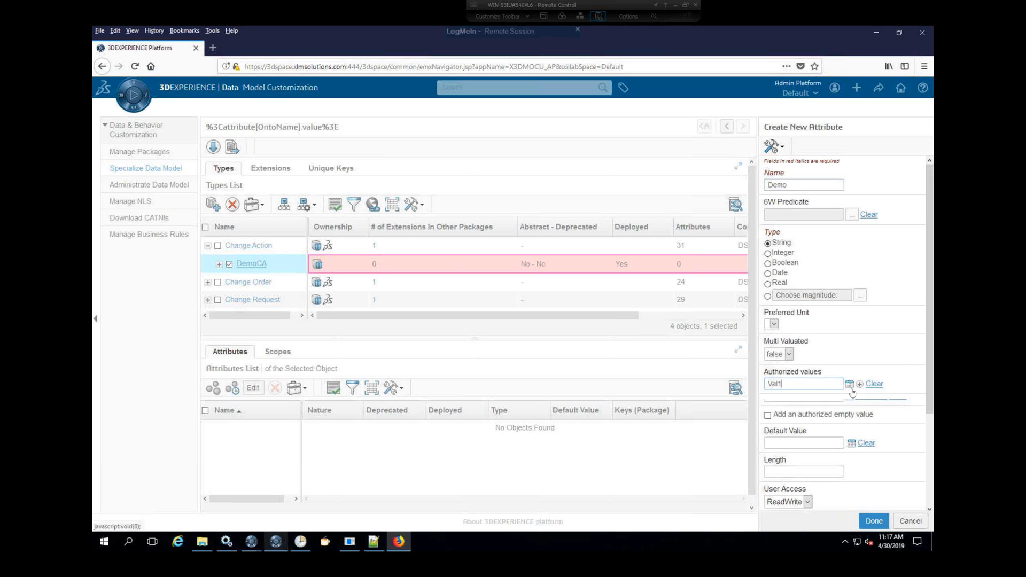
pyautogui.click(795, 396)
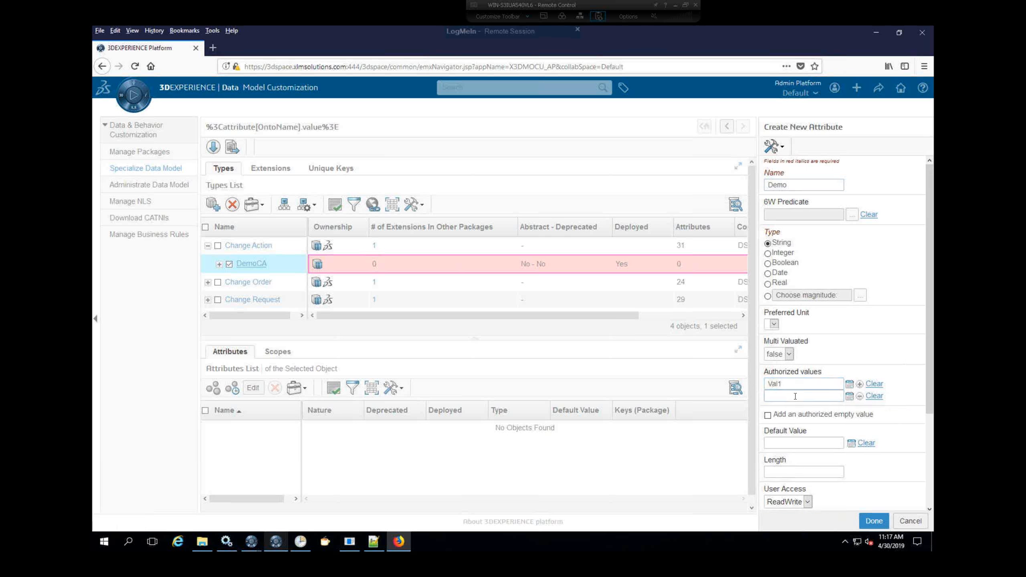
pyautogui.write('Val')
pyautogui.write('1')
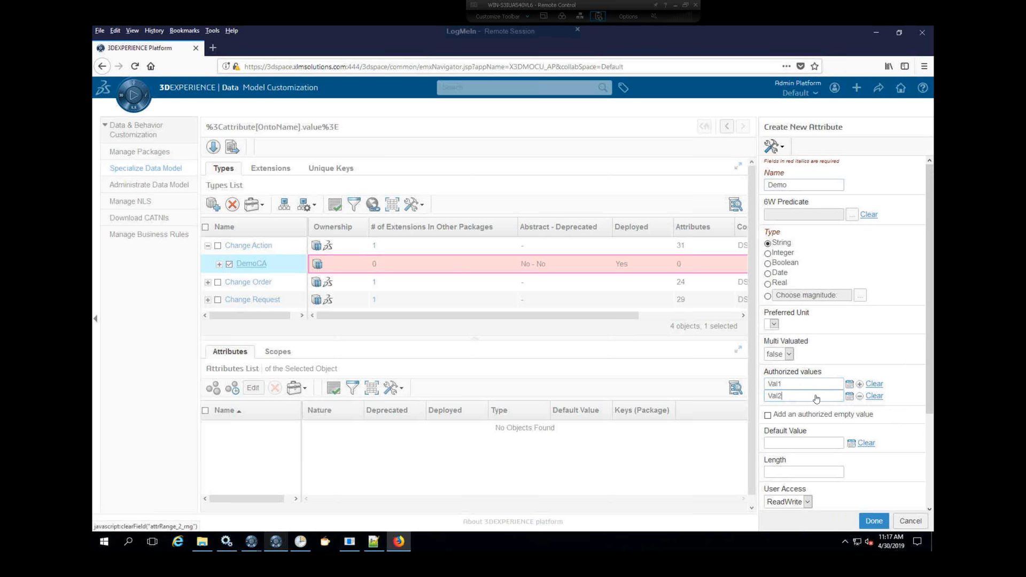
pyautogui.press('BackSpace')
pyautogui.write('2')
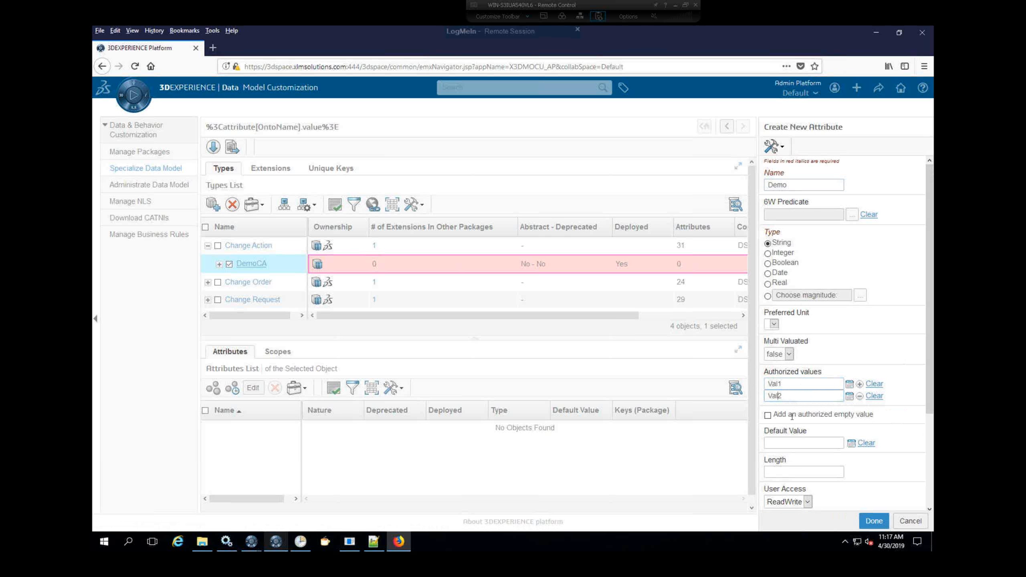
# Step: Add a third authorized value row, review the remaining attribute options and cancel the new attribute
pyautogui.click(860, 388)
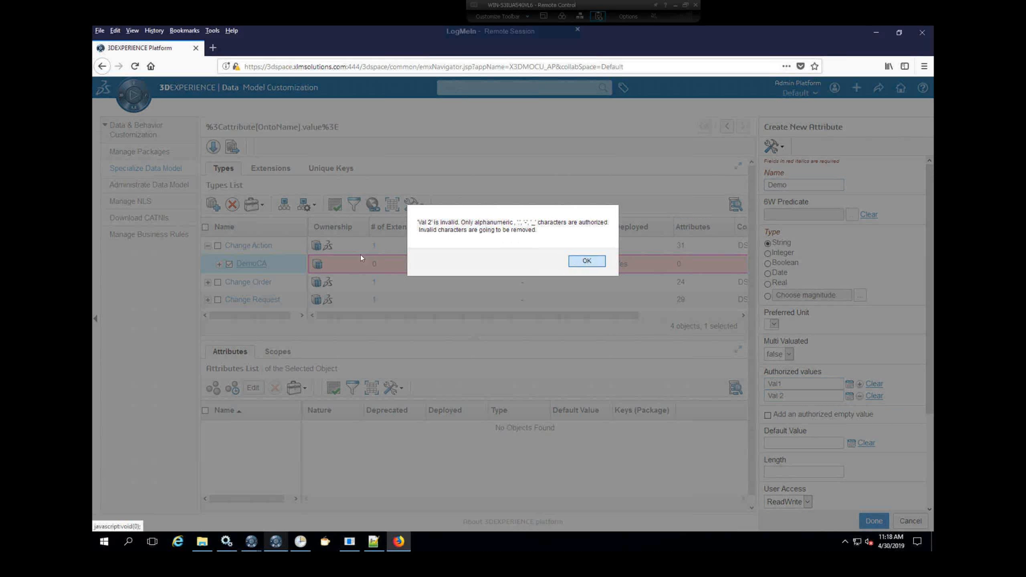
pyautogui.press('Return')
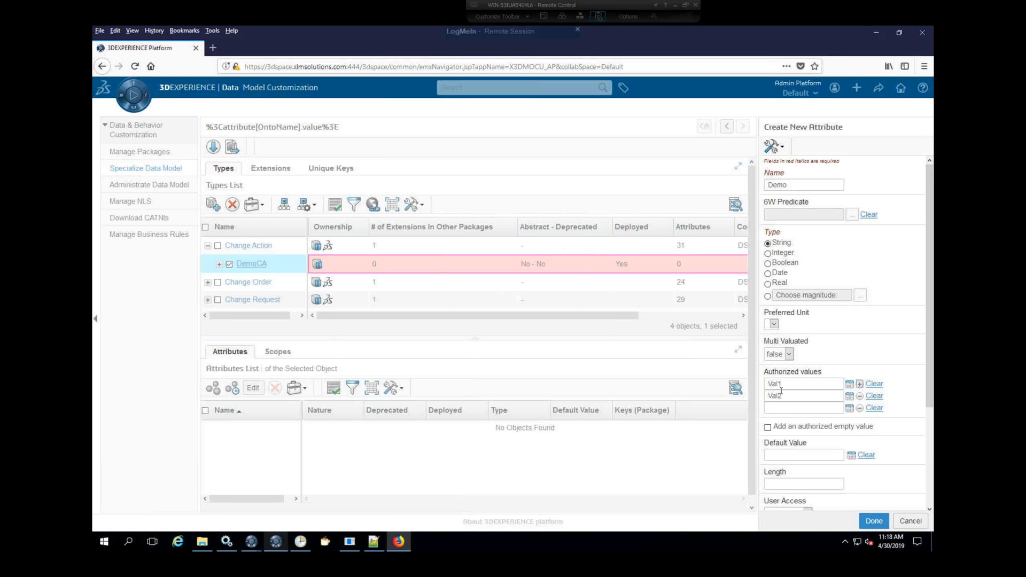
pyautogui.scroll(-5, 889, 409)
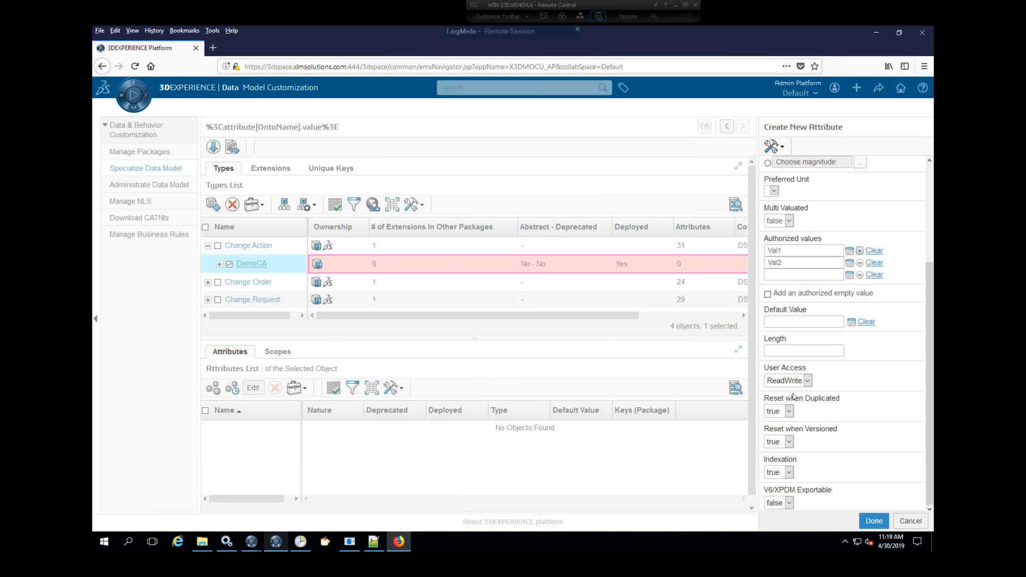
pyautogui.click(911, 522)
# Step: Deselect DemoCA, display the attributes of the Change Action type and check the deprecation options for types
pyautogui.click(229, 264)
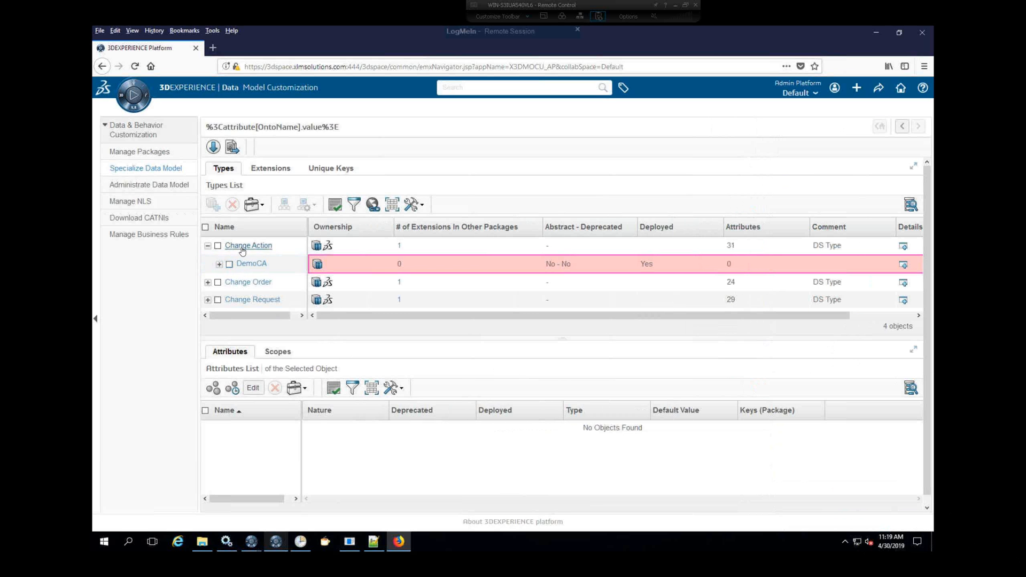
pyautogui.click(242, 250)
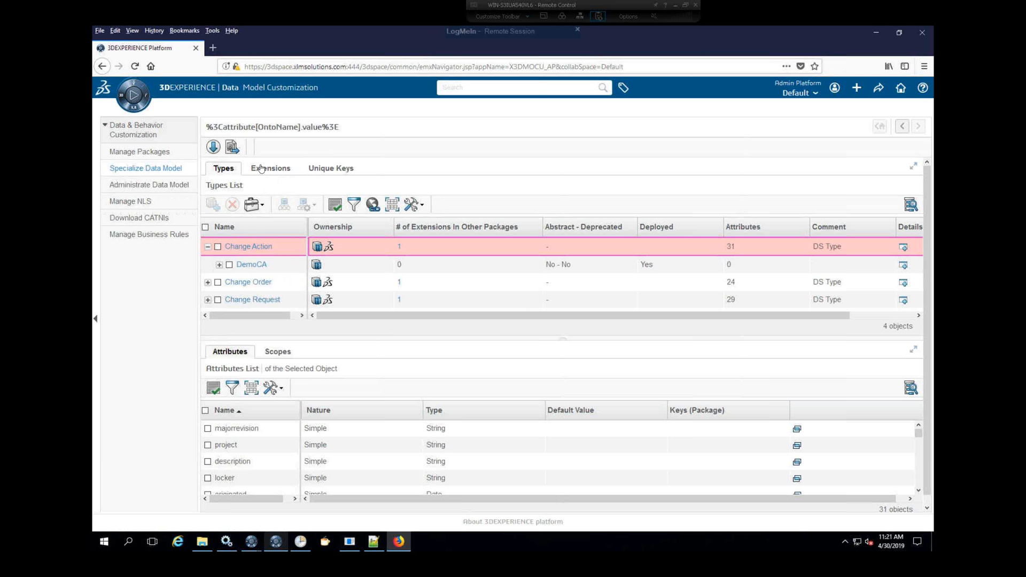
pyautogui.click(262, 207)
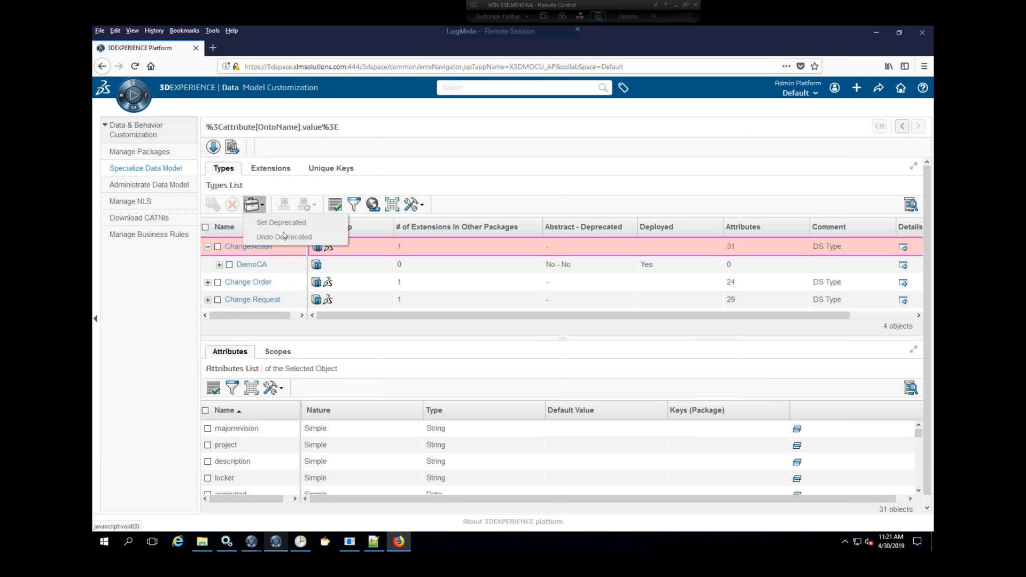
pyautogui.click(486, 201)
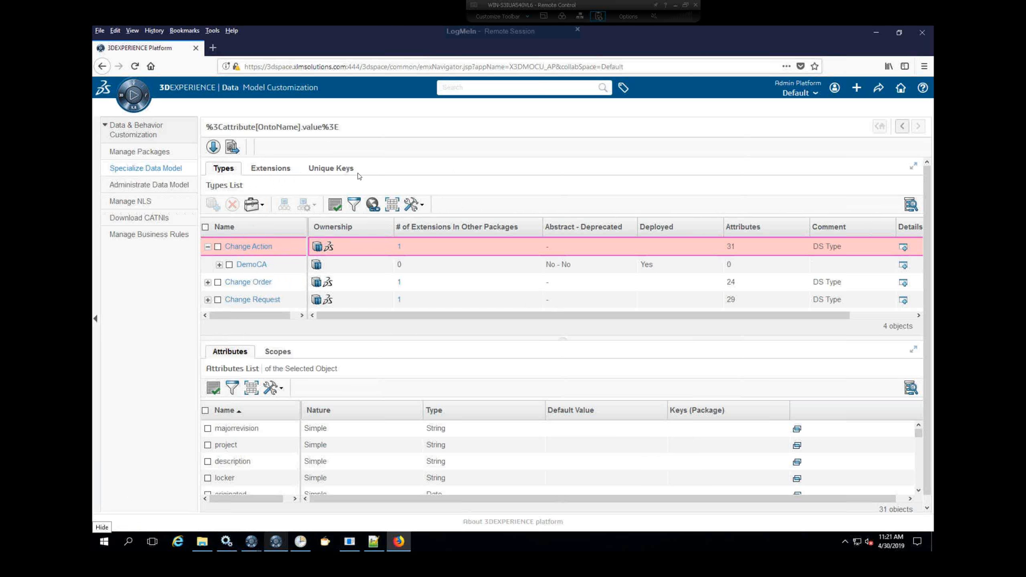
# Step: View the list of all specialization and deployment packages and locate the package import option
pyautogui.click(141, 153)
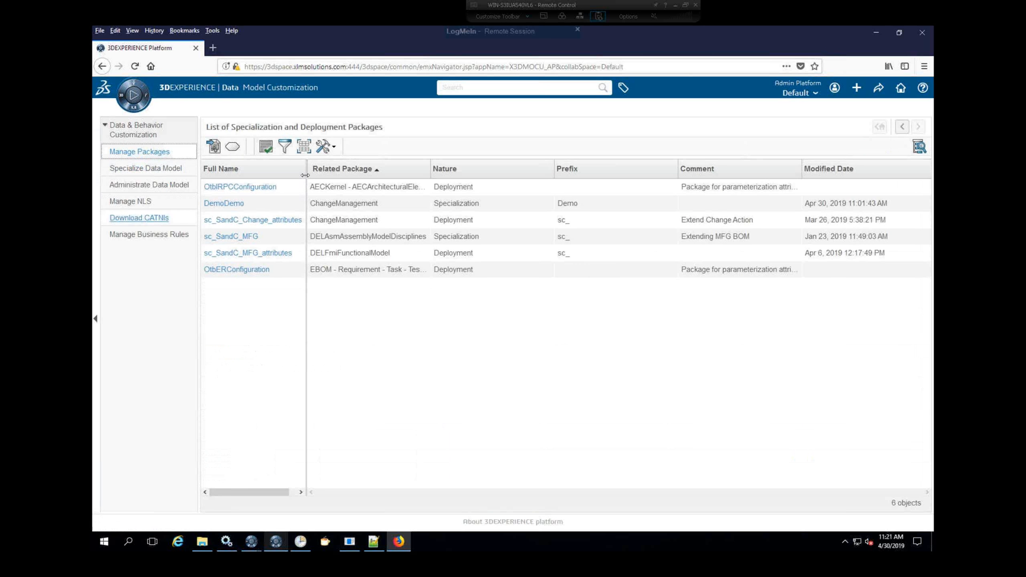
pyautogui.moveTo(234, 187); pyautogui.dragTo(211, 154)
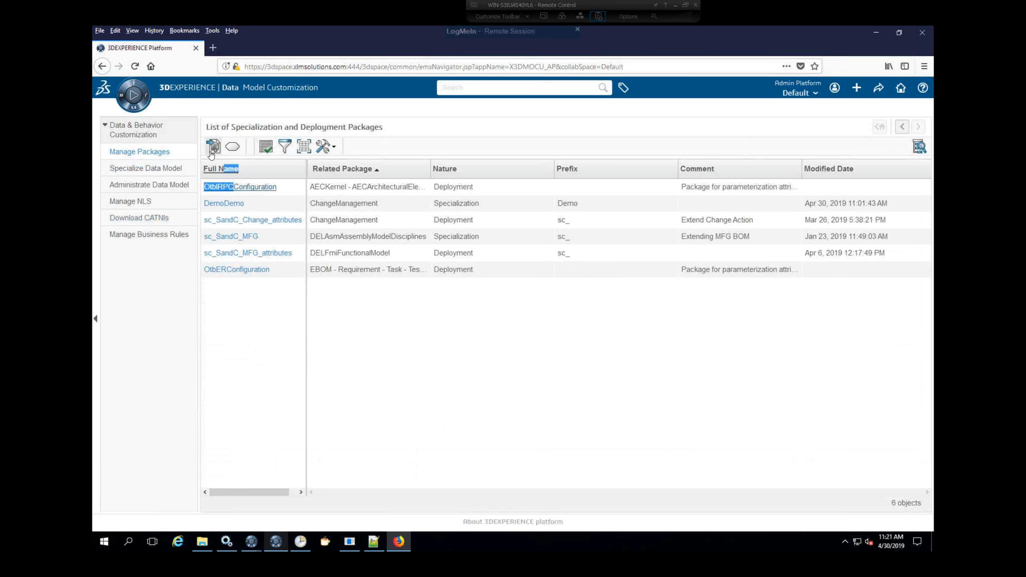
pyautogui.click(212, 153)
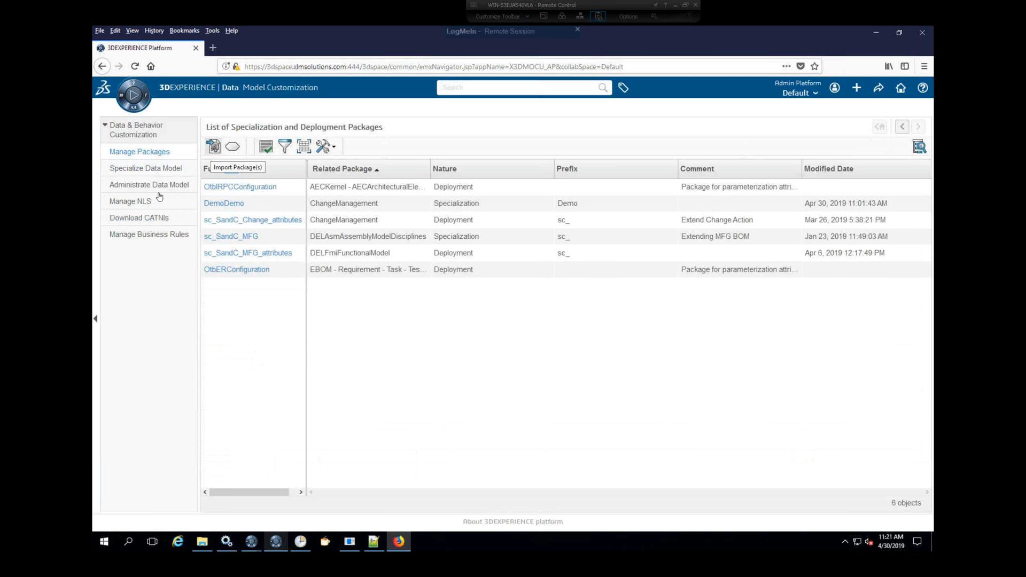
# Step: Display the package translations by language and expand the DemoDemo package and the sc_CA type of the change attributes package
pyautogui.click(138, 202)
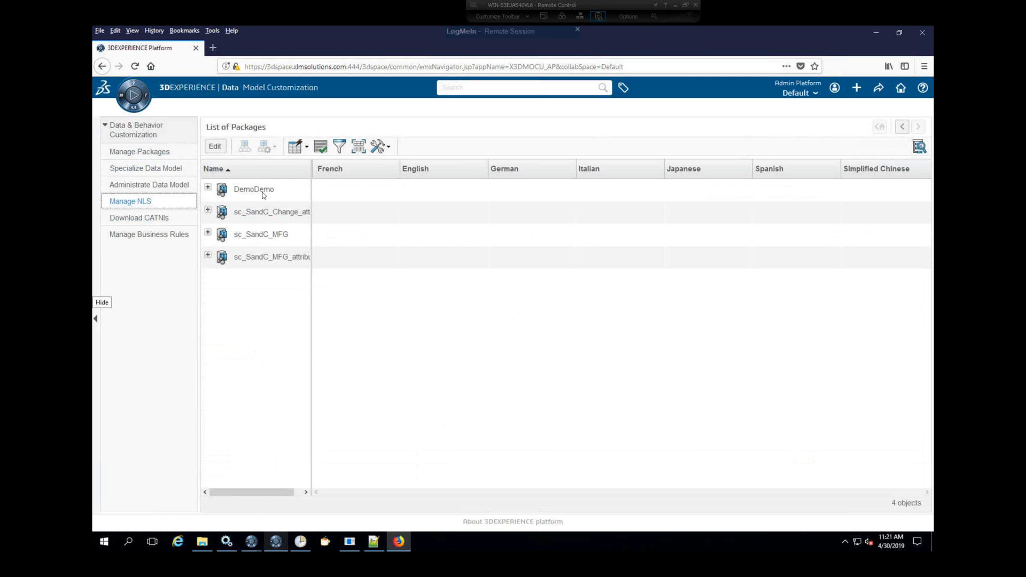
pyautogui.click(207, 188)
pyautogui.click(219, 210)
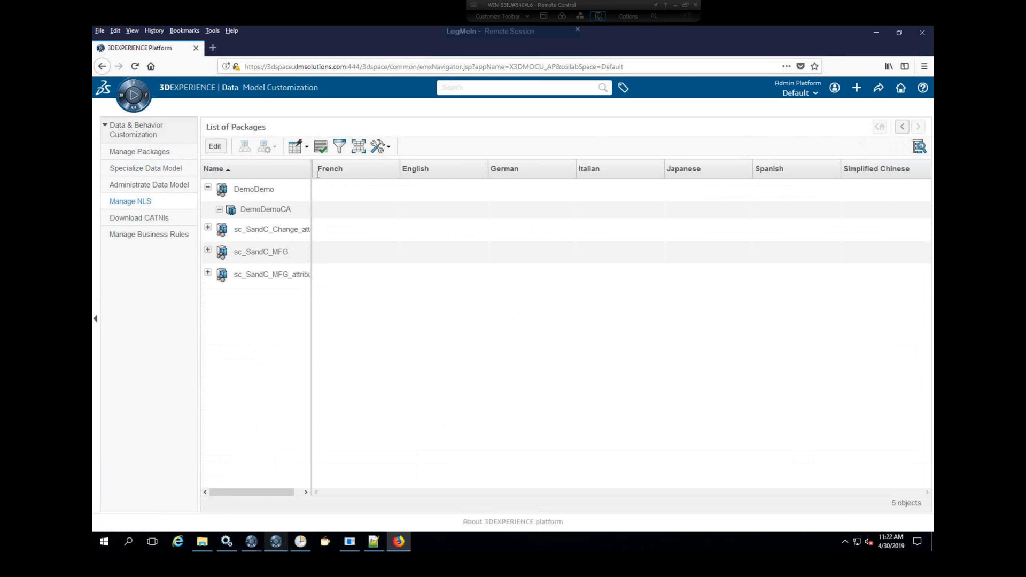
pyautogui.moveTo(311, 171); pyautogui.dragTo(276, 179)
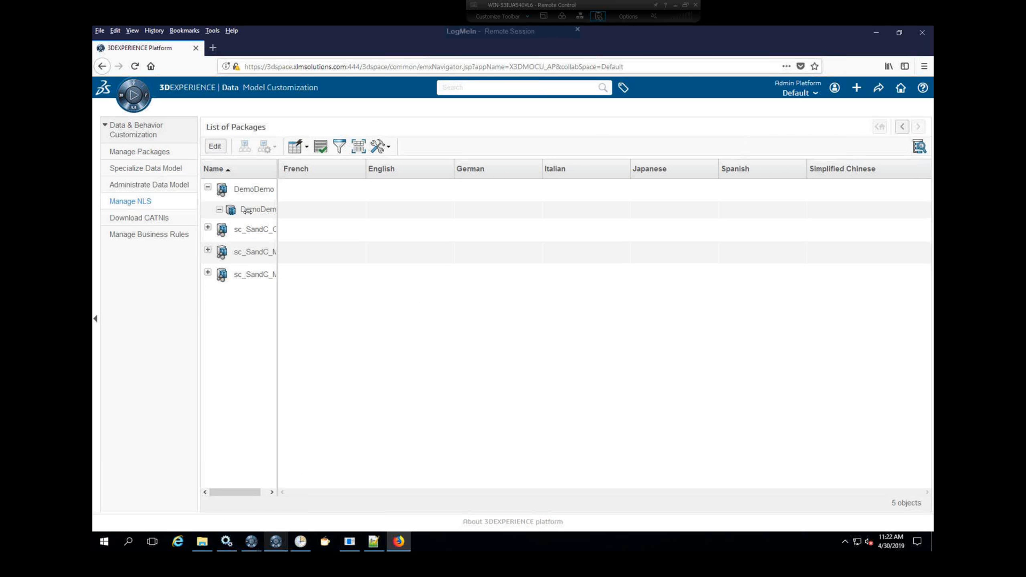
pyautogui.click(208, 227)
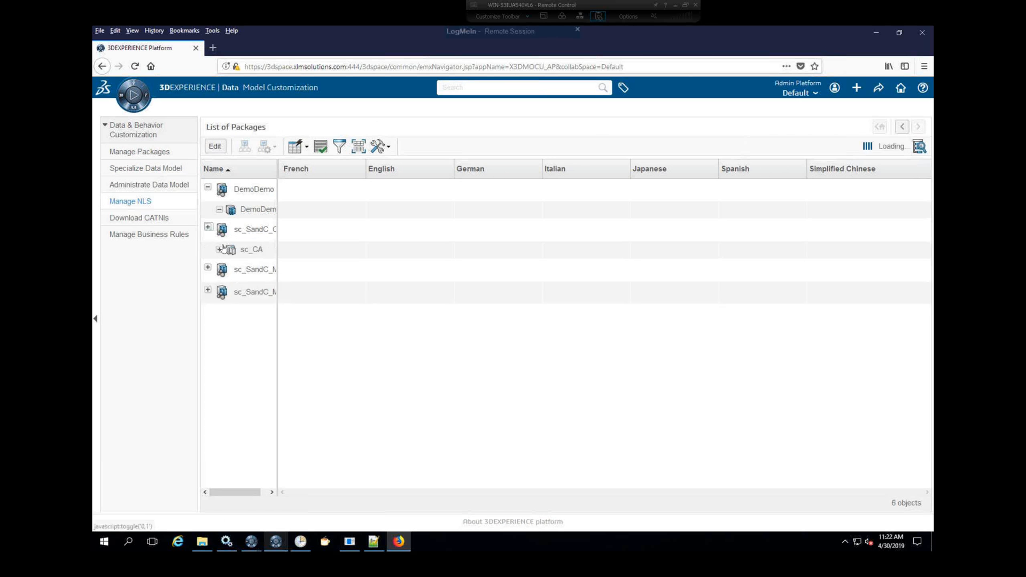
pyautogui.click(220, 249)
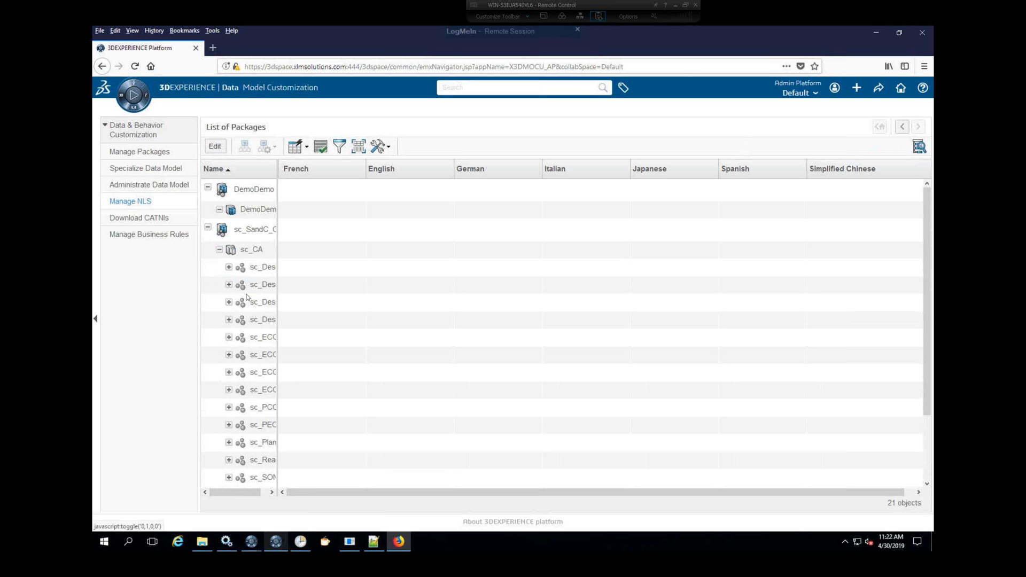
# Step: Expand the first two attributes under sc_CA, widening the name column, and open the translation table for editing
pyautogui.click(230, 266)
pyautogui.moveTo(295, 174)
pyautogui.mouseDown()
pyautogui.moveTo(278, 172)
pyautogui.moveTo(301, 174)
pyautogui.mouseUp()
pyautogui.click(259, 266)
pyautogui.click(229, 285)
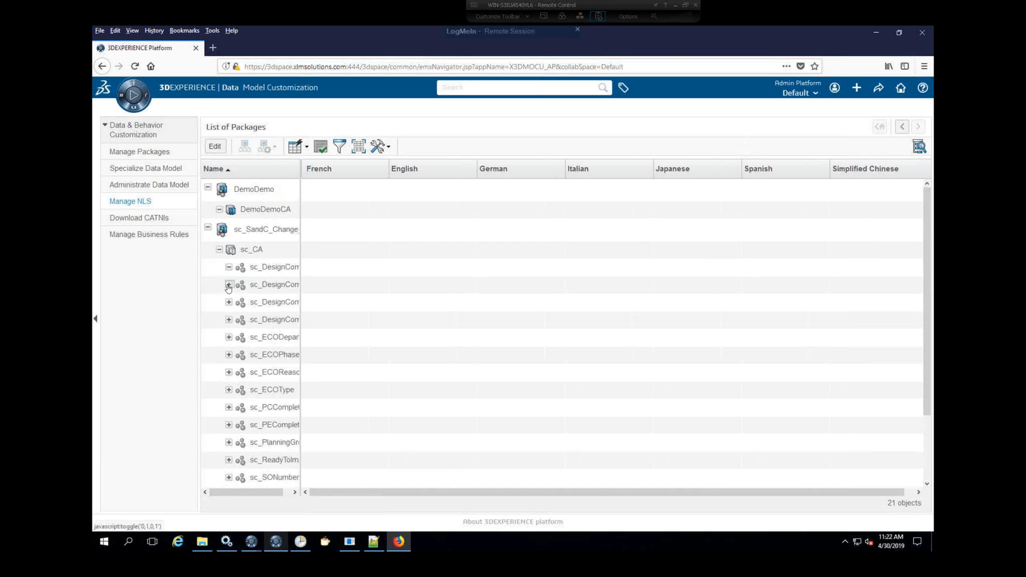
pyautogui.click(214, 146)
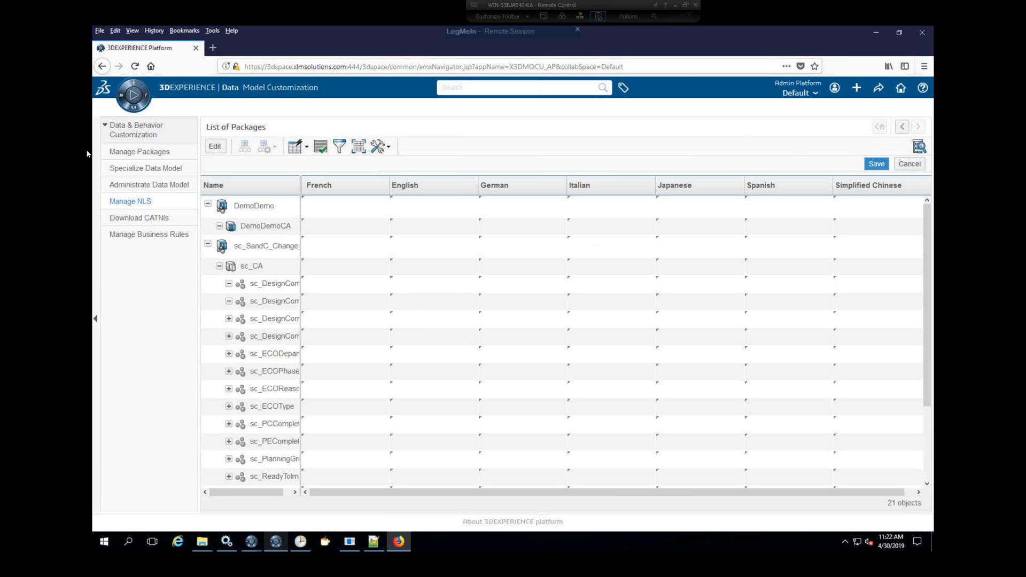
# Step: Display the list of specialization packages, then switch to PowerPoint and start the Demo.pptx slide show from slide 6
pyautogui.click(128, 170)
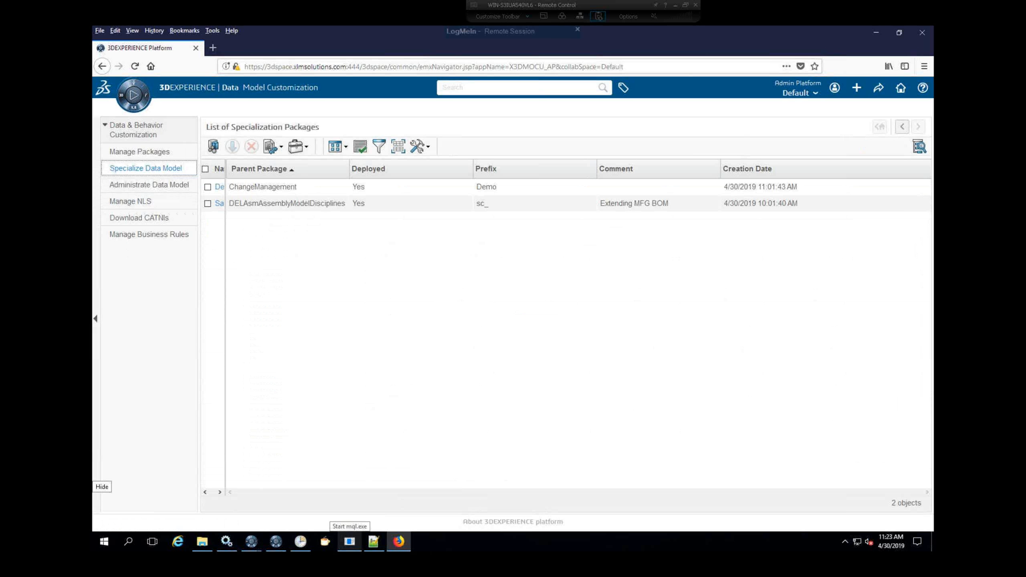
pyautogui.hotkey('alt', 'Tab')
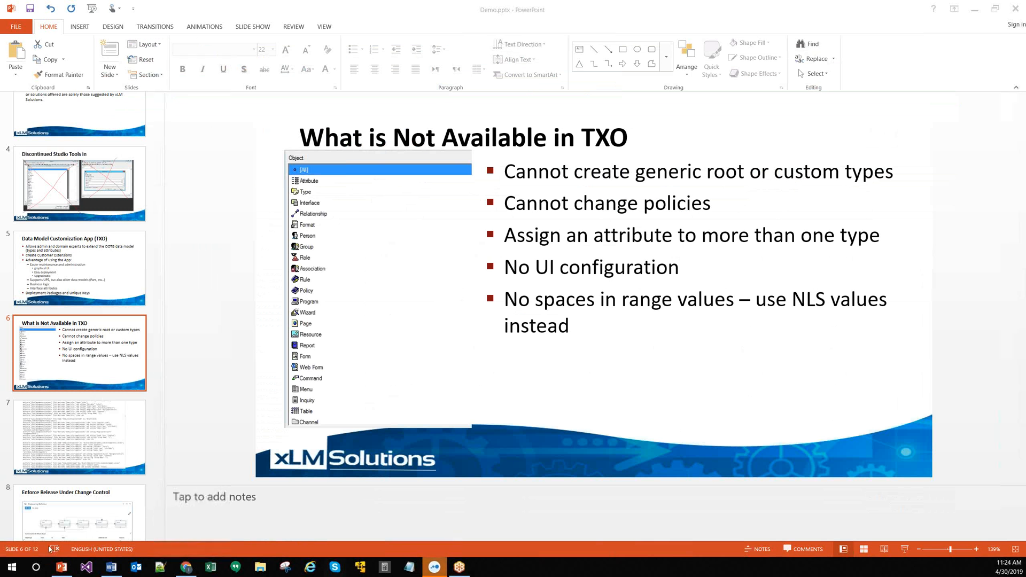
pyautogui.click(905, 550)
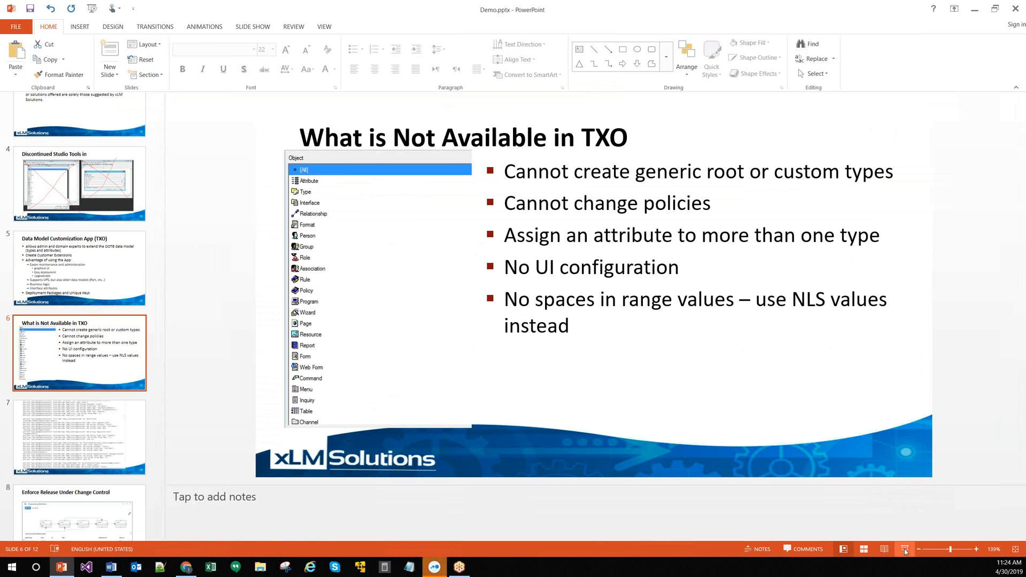
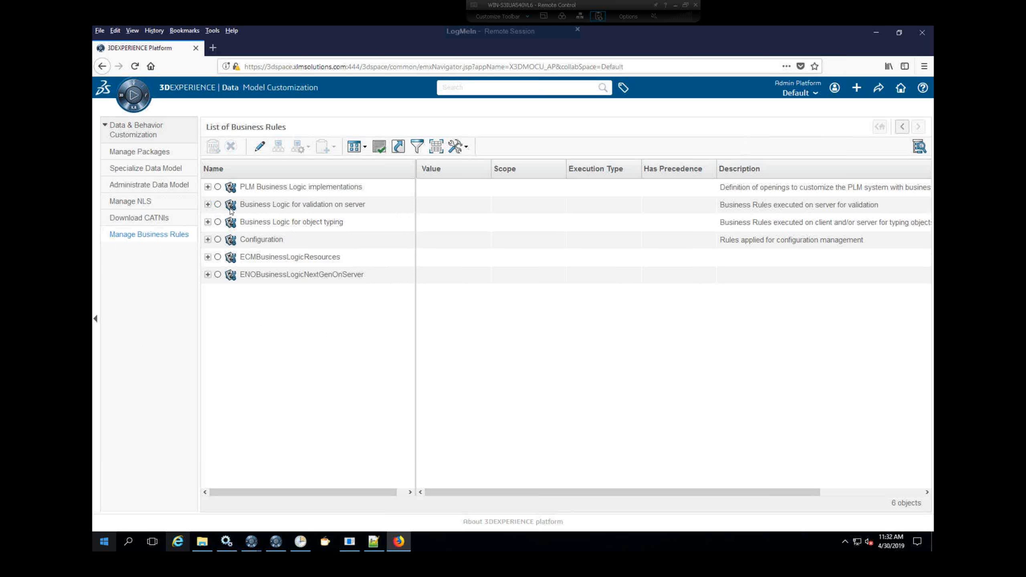
# Step: Examine the rules under Business Logic for validation on server in the business rules list and collapse the group again
pyautogui.click(208, 205)
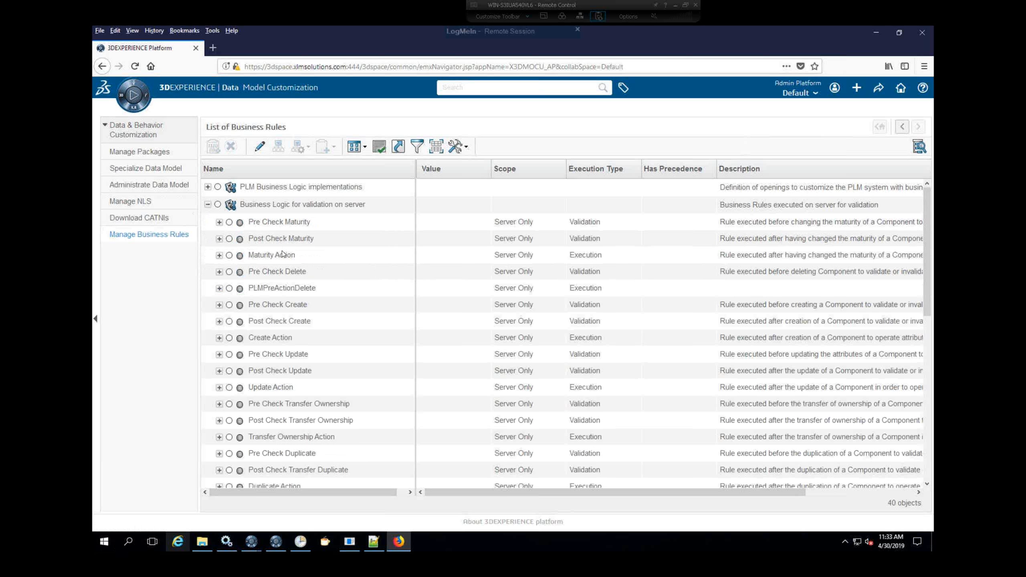
pyautogui.click(208, 204)
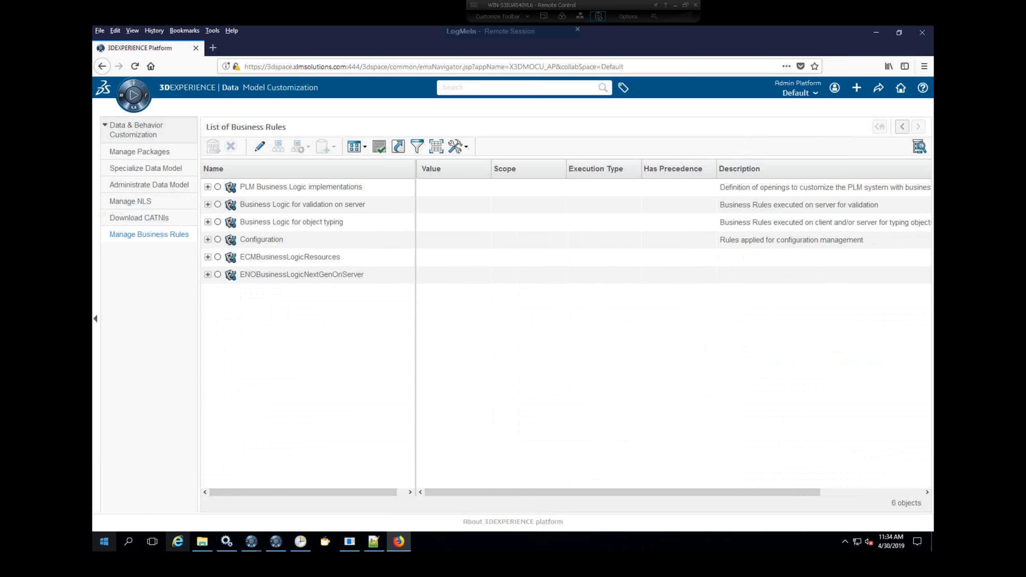
# Step: Check the assigned roles, open the Collaborative Spaces Control Center from the favorite apps and dismiss the welcome guide
pyautogui.click(134, 88)
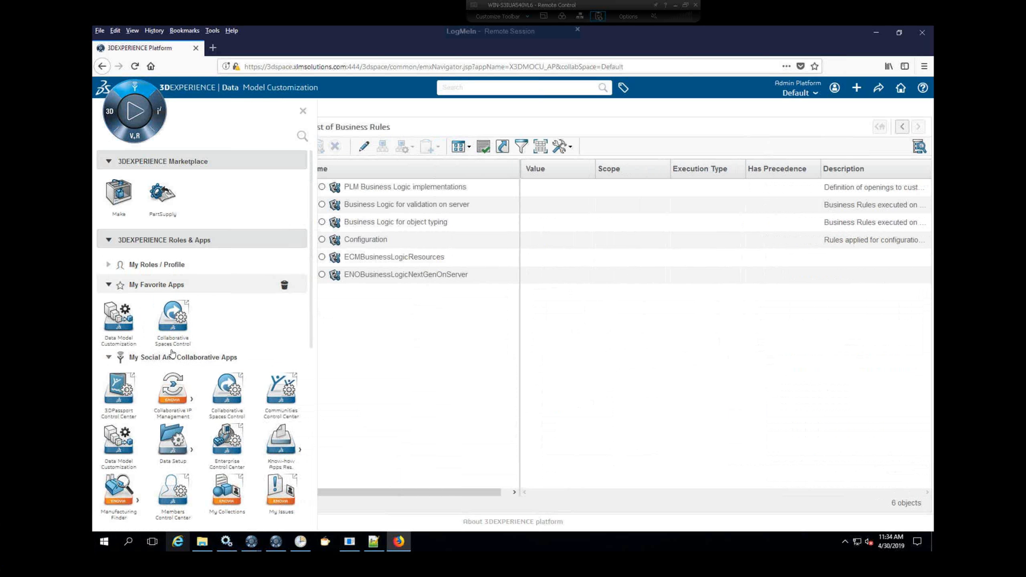
pyautogui.click(109, 265)
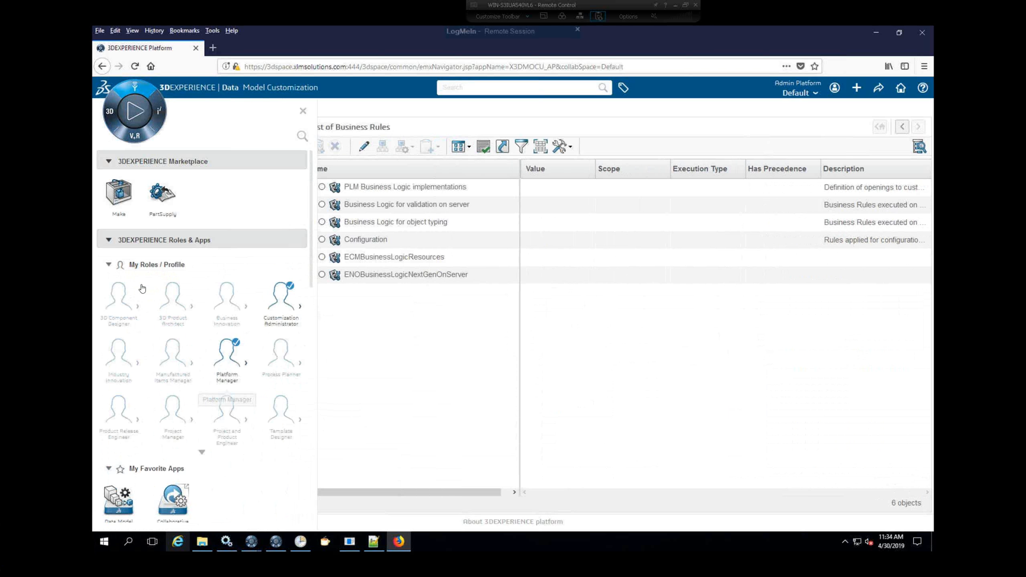
pyautogui.click(110, 266)
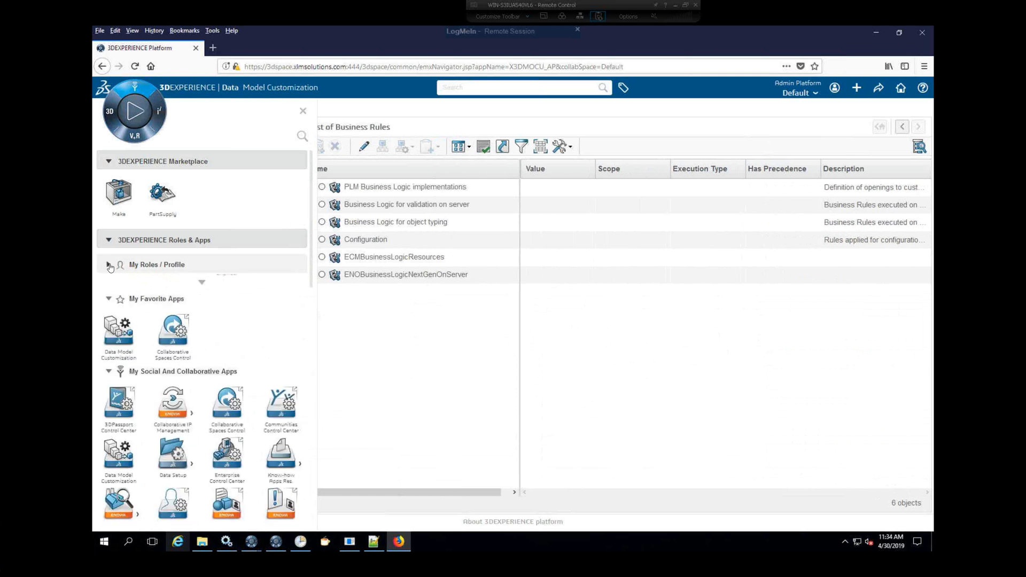
pyautogui.click(177, 322)
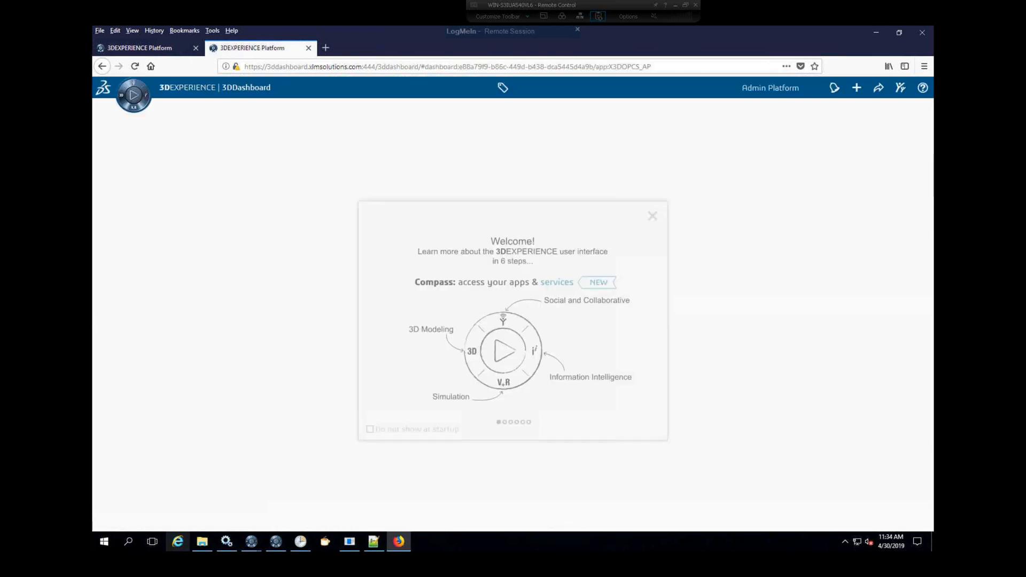
pyautogui.click(652, 216)
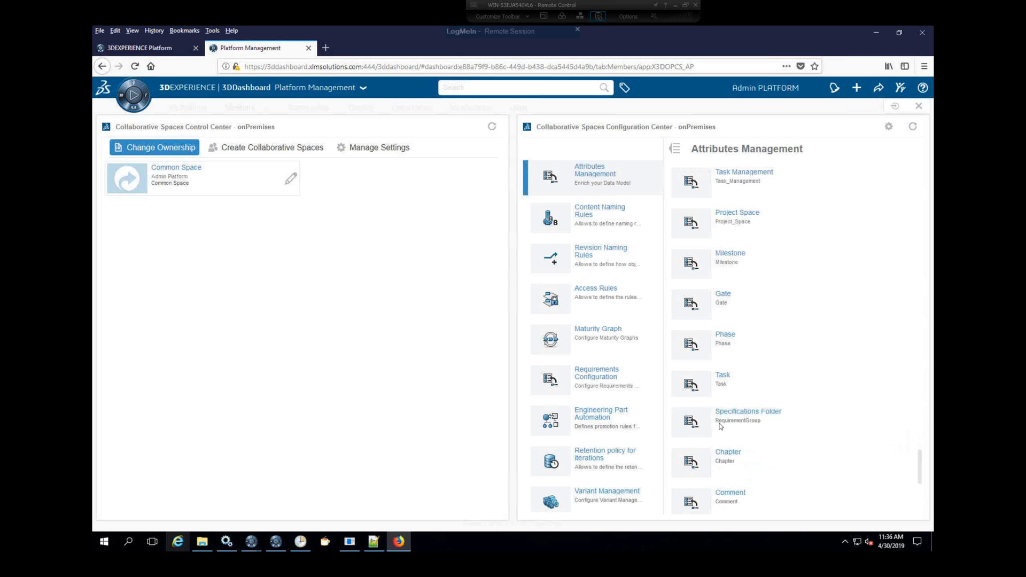
# Step: Review the attribute list and the new attribute options for the Part type, then return to the attributes management list
pyautogui.click(720, 421)
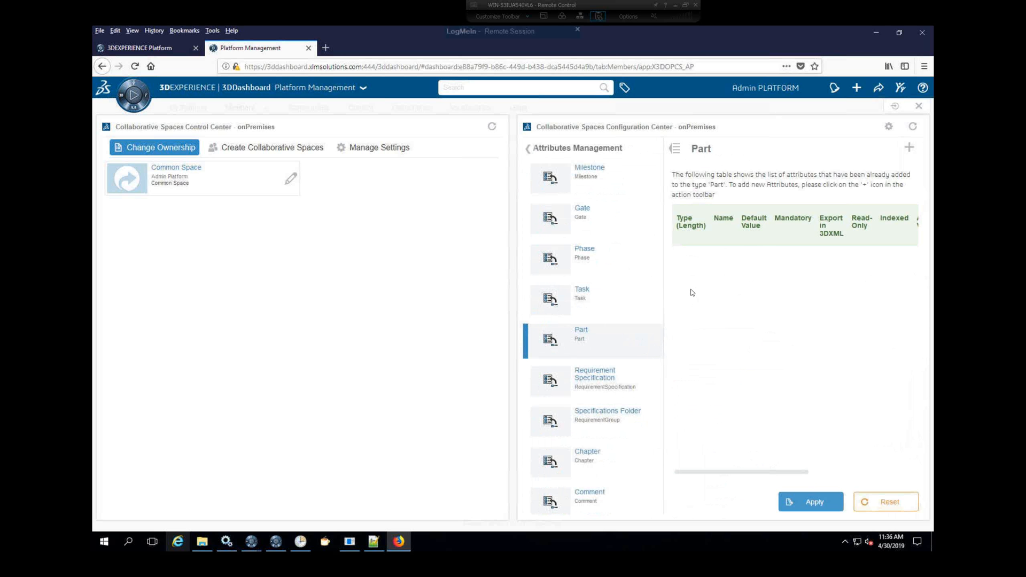
pyautogui.click(909, 149)
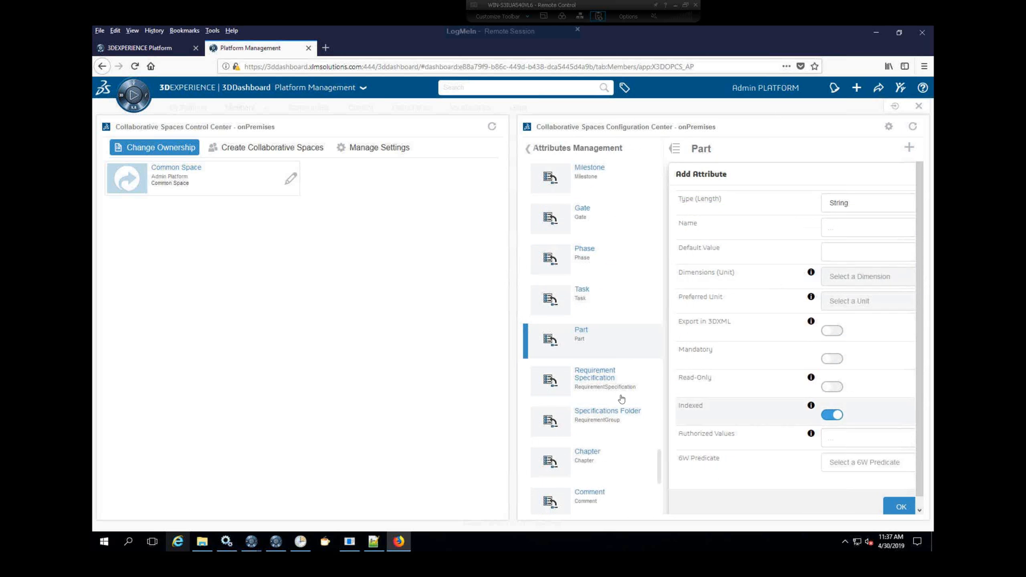
pyautogui.click(528, 151)
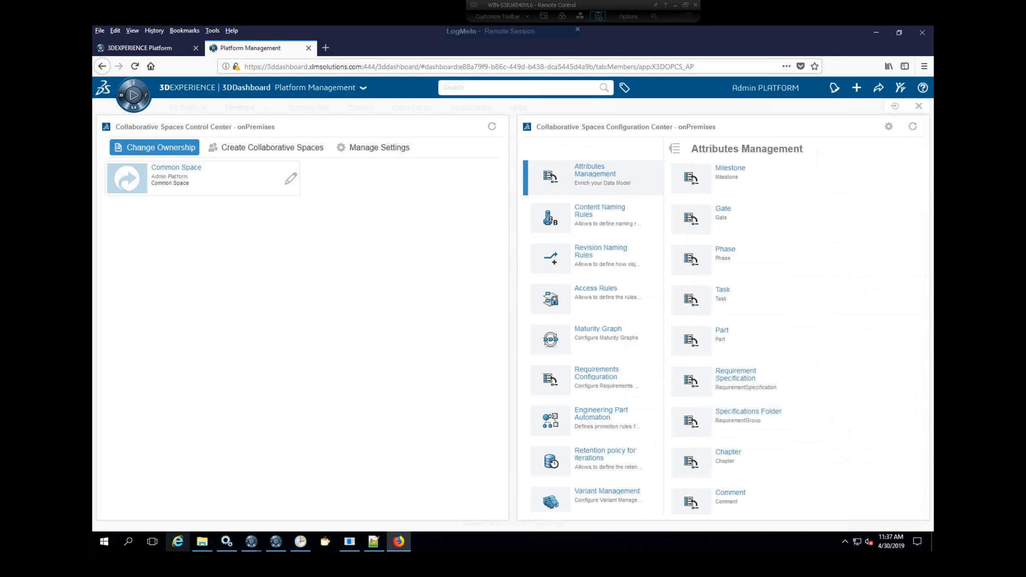
# Step: Review the content naming rules and the revision naming choices for Document Release and for simulations and reviews
pyautogui.click(593, 213)
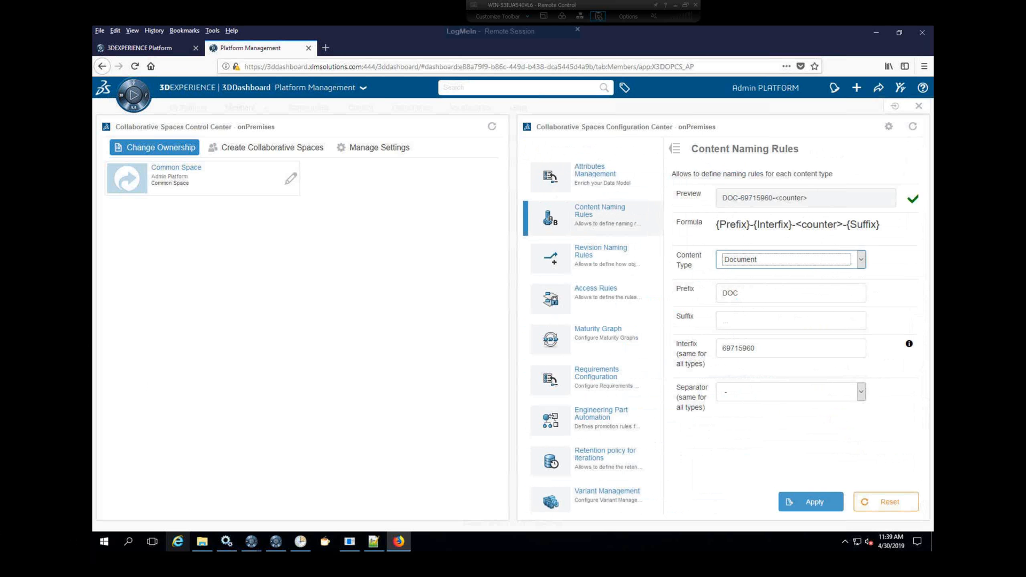
pyautogui.click(533, 261)
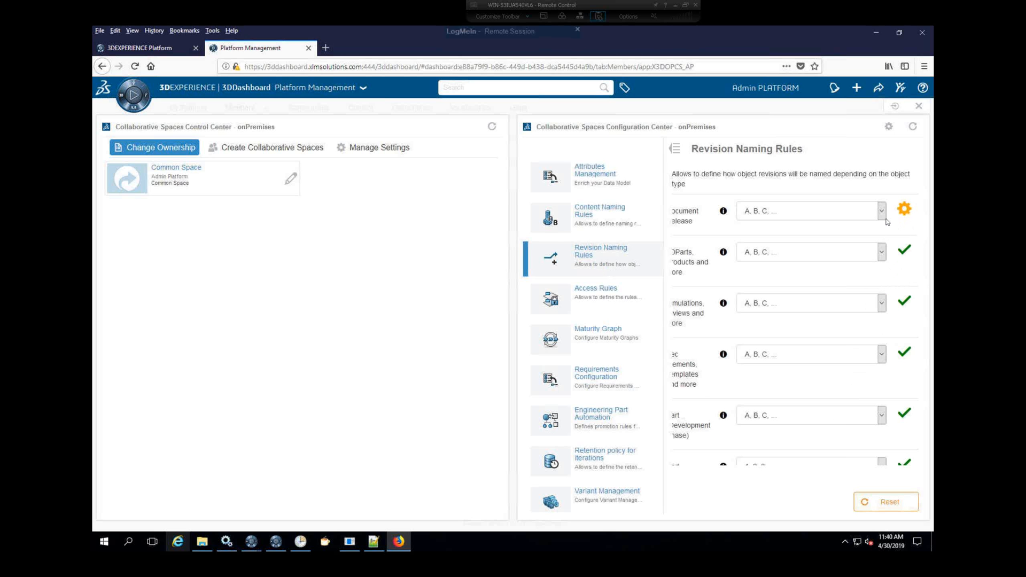
pyautogui.click(882, 213)
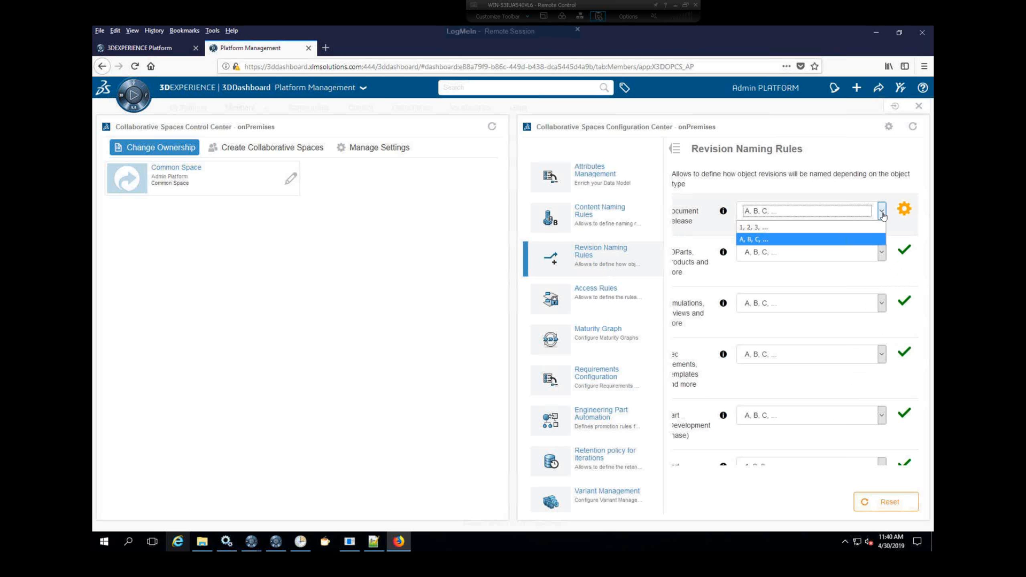
pyautogui.click(669, 463)
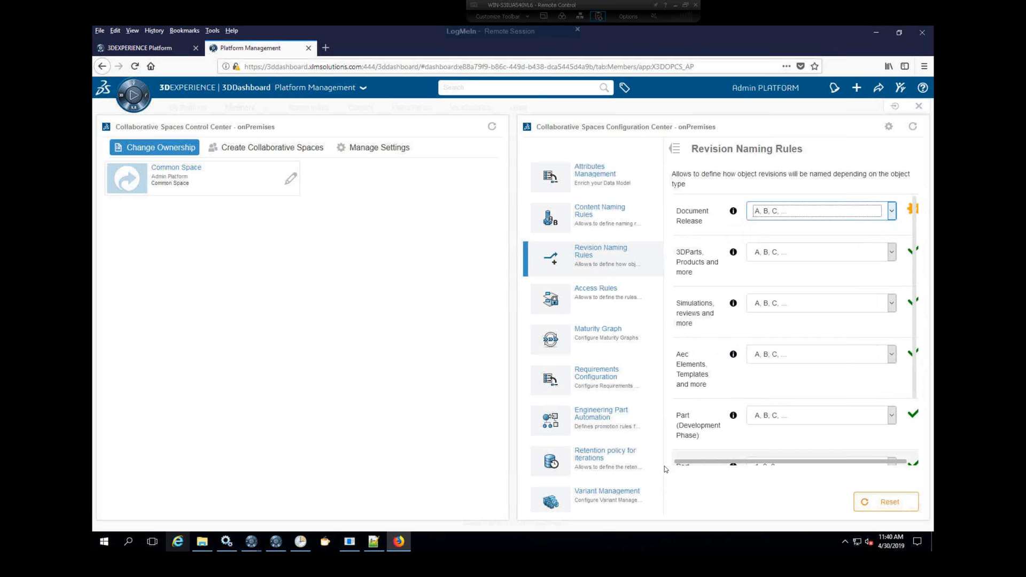
pyautogui.click(891, 212)
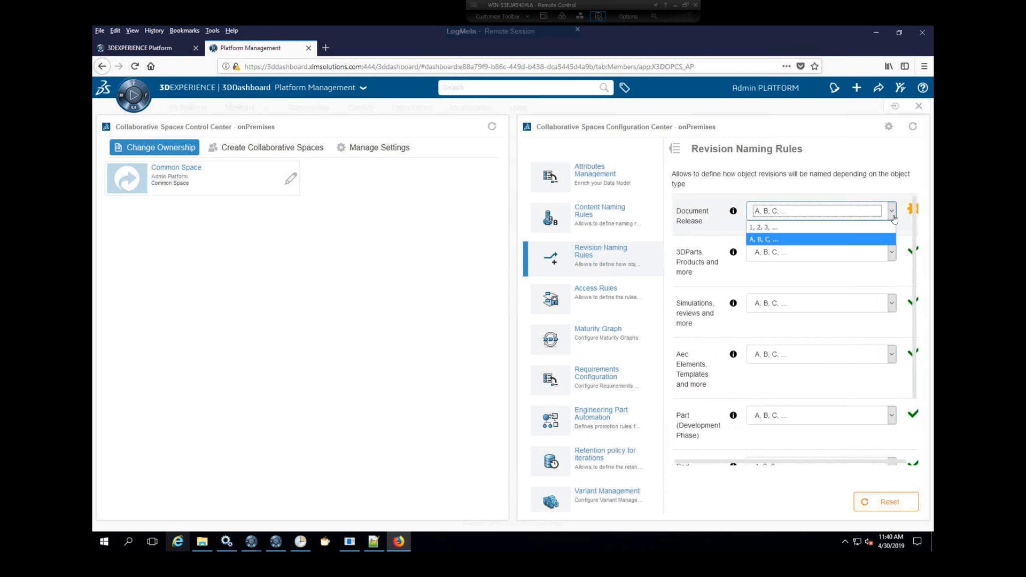
pyautogui.click(878, 284)
pyautogui.click(892, 305)
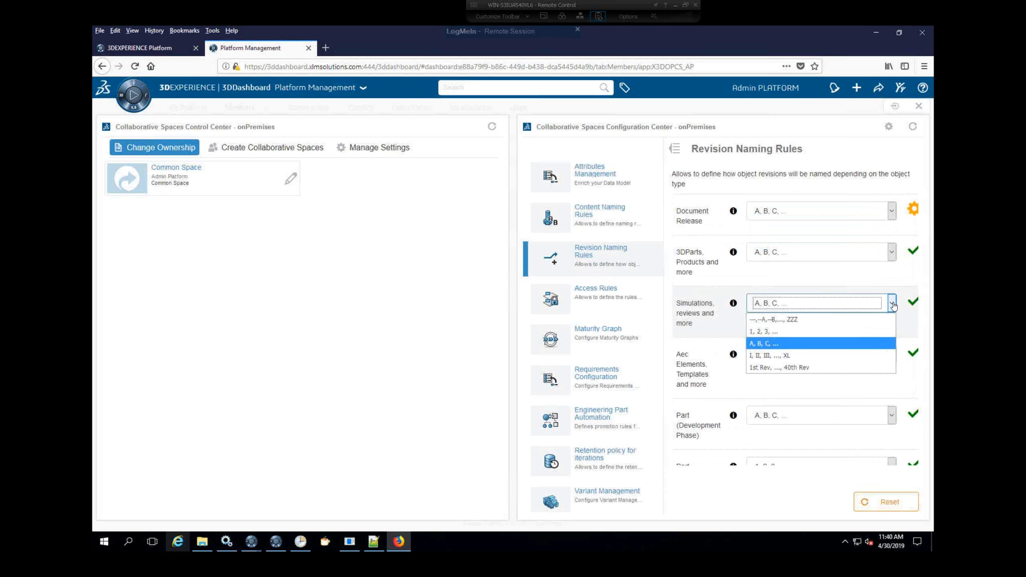
pyautogui.press('Up')
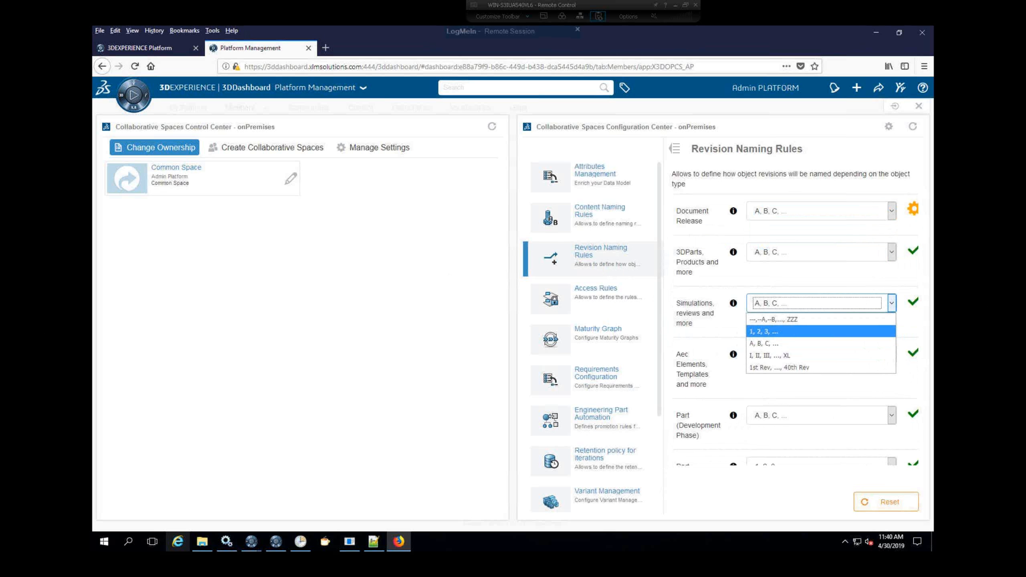
# Step: Review the access rules for read, modify and lifecycle operations in the collaborative spaces configuration
pyautogui.click(595, 291)
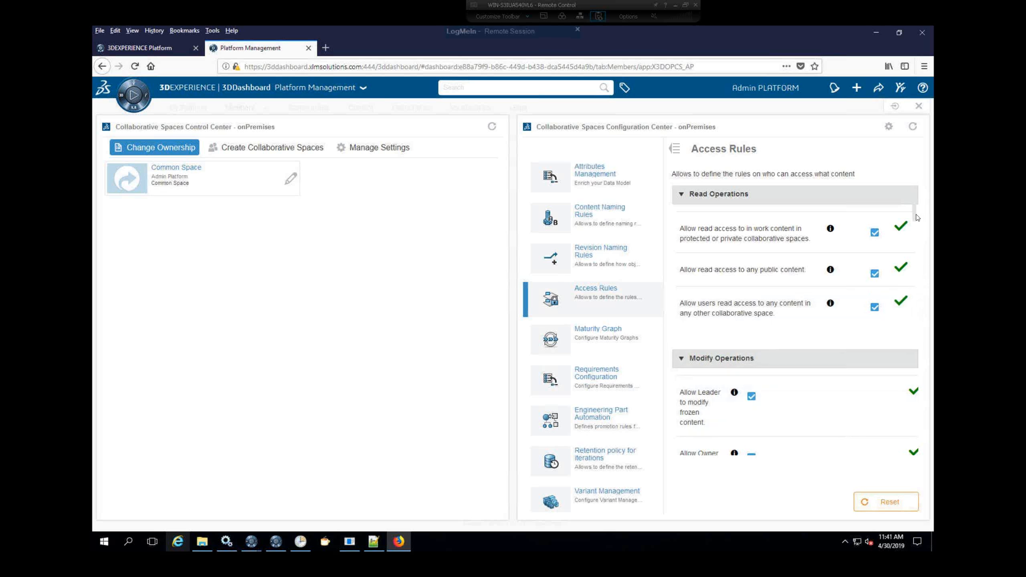
pyautogui.moveTo(914, 214); pyautogui.dragTo(909, 260)
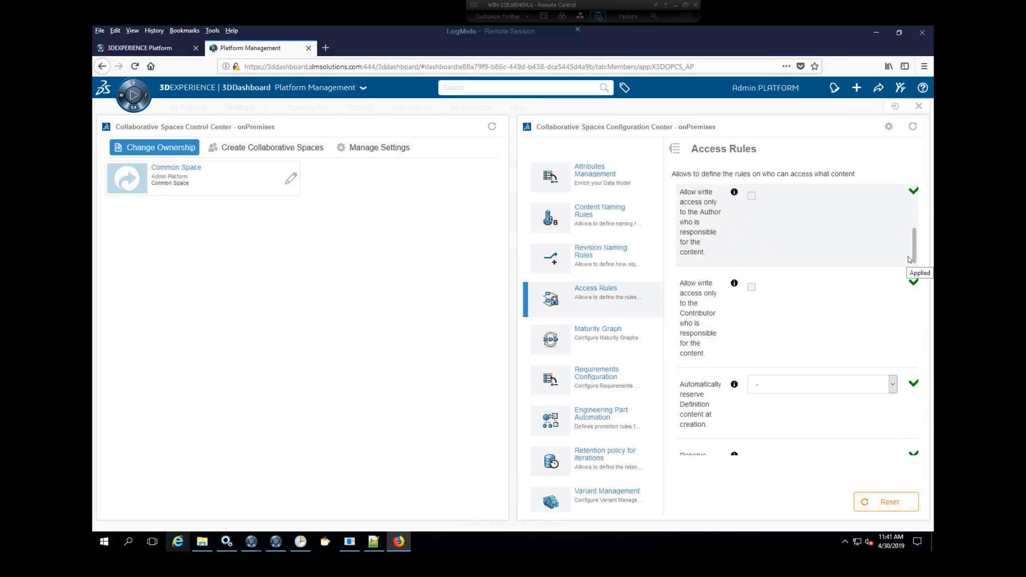
pyautogui.moveTo(910, 255); pyautogui.dragTo(924, 209)
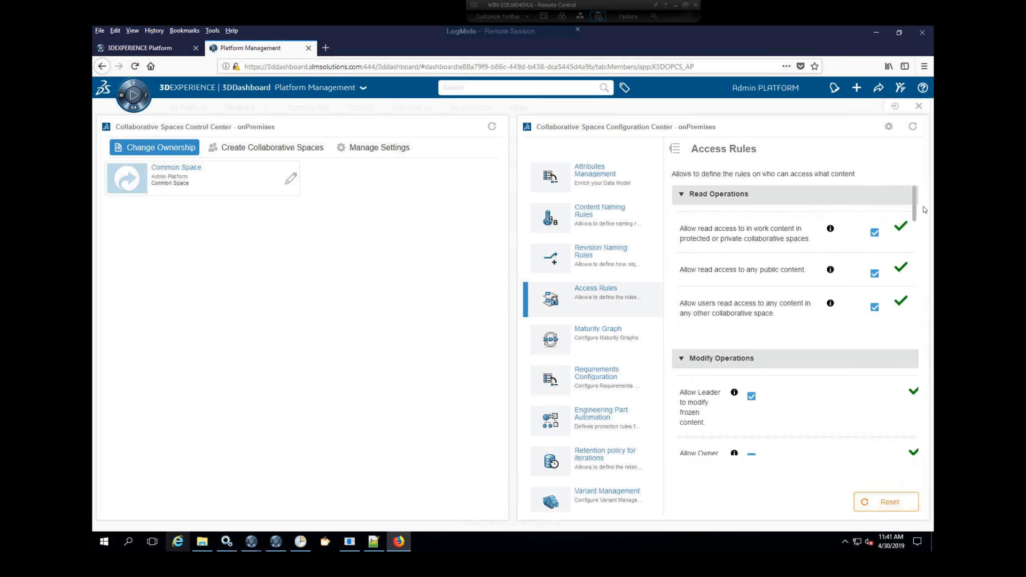
pyautogui.moveTo(923, 219); pyautogui.dragTo(916, 359)
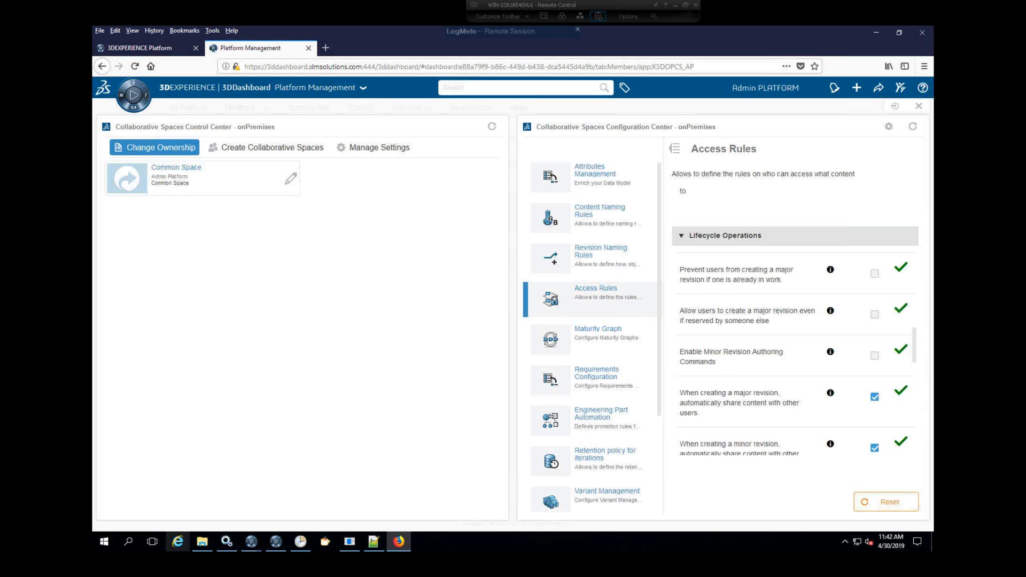
# Step: Display the maturity graph configurations, look at the Engineering Definition graph and browse the remaining object types
pyautogui.click(620, 339)
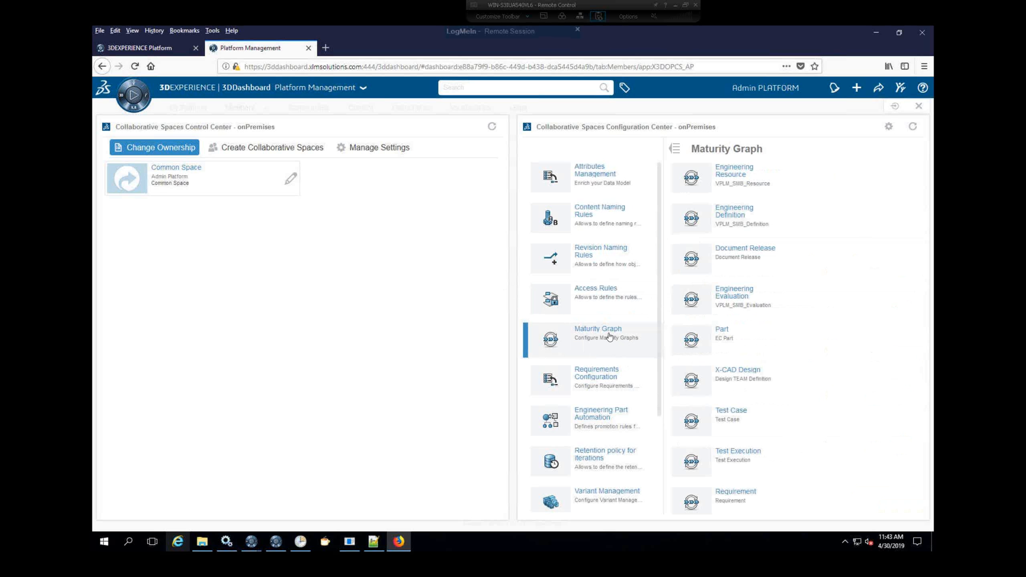
pyautogui.click(727, 215)
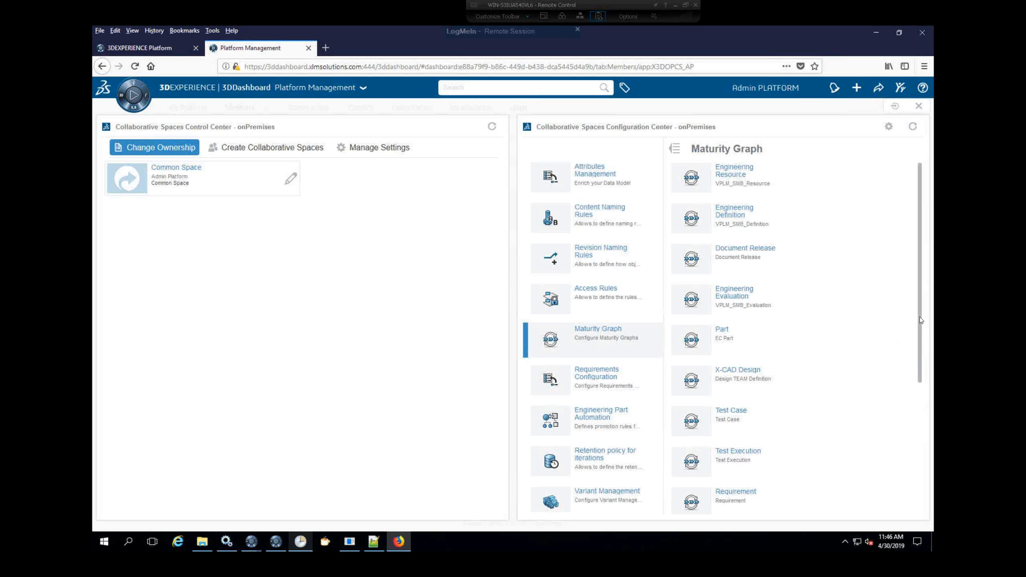
pyautogui.scroll(-2, 919, 344)
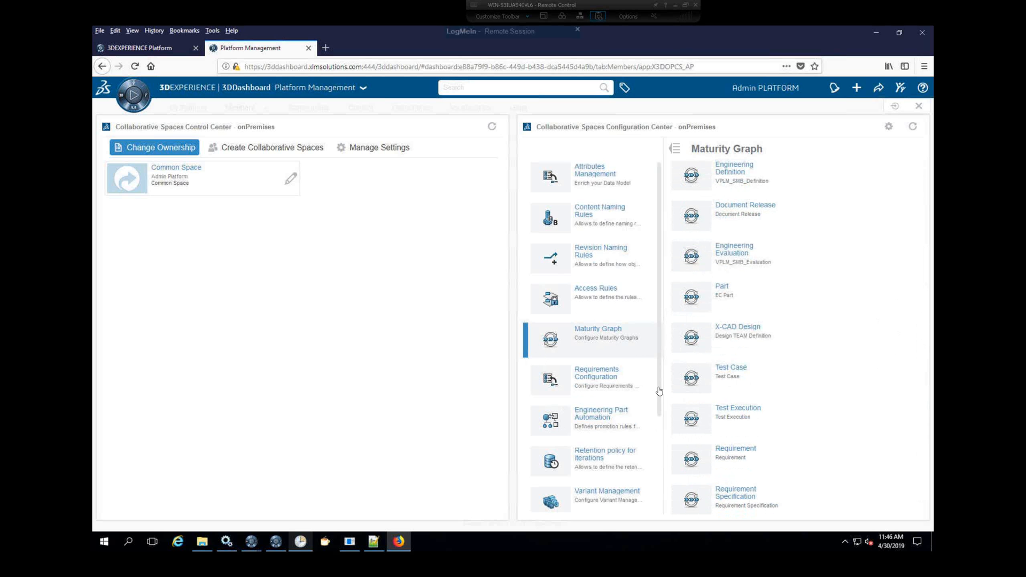
# Step: Review the retention policy for iterations, then examine the promotion and EBOM collaboration rules under Engineering Part Automation
pyautogui.moveTo(658, 393); pyautogui.dragTo(662, 475)
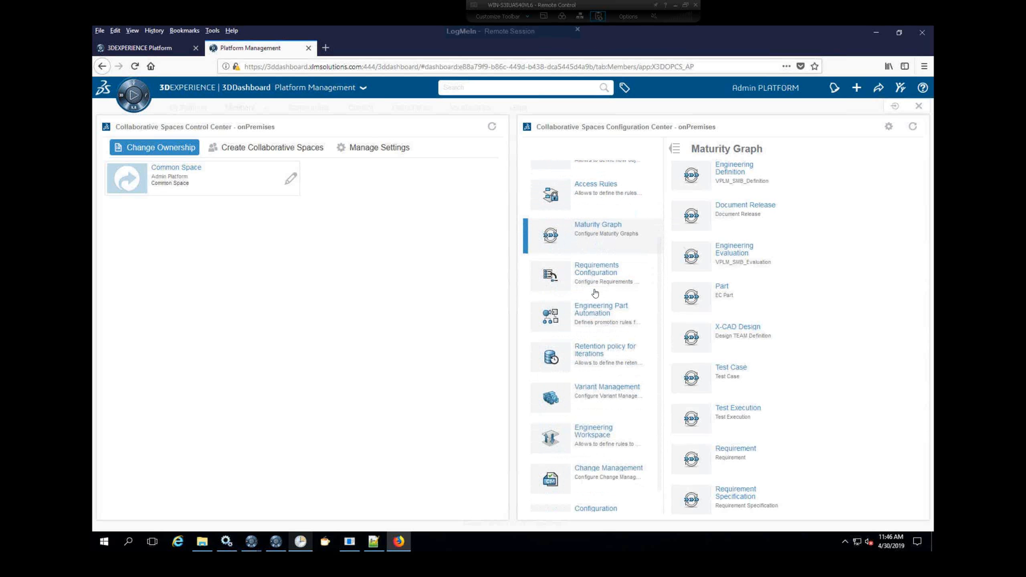
pyautogui.click(594, 354)
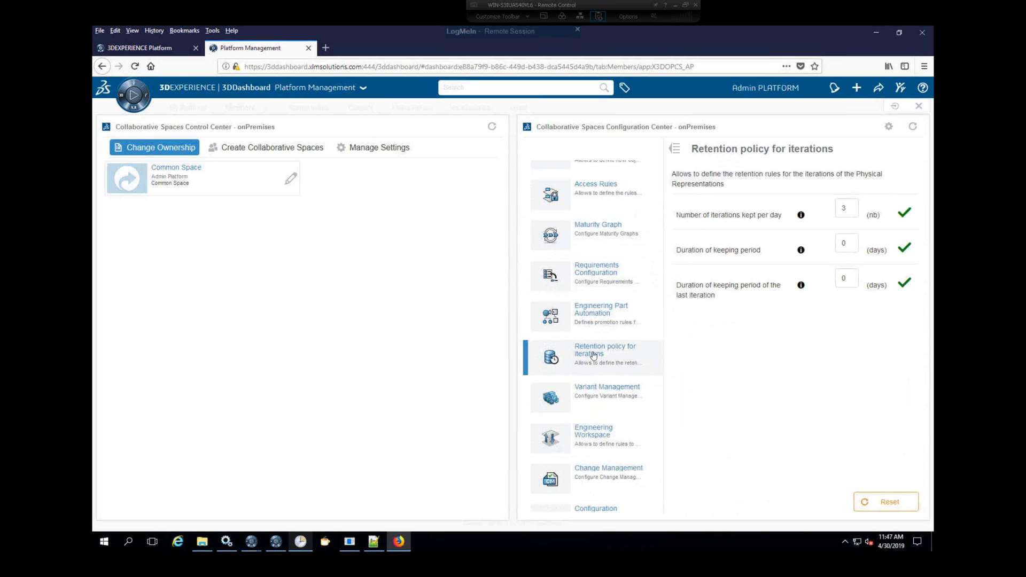
pyautogui.click(592, 319)
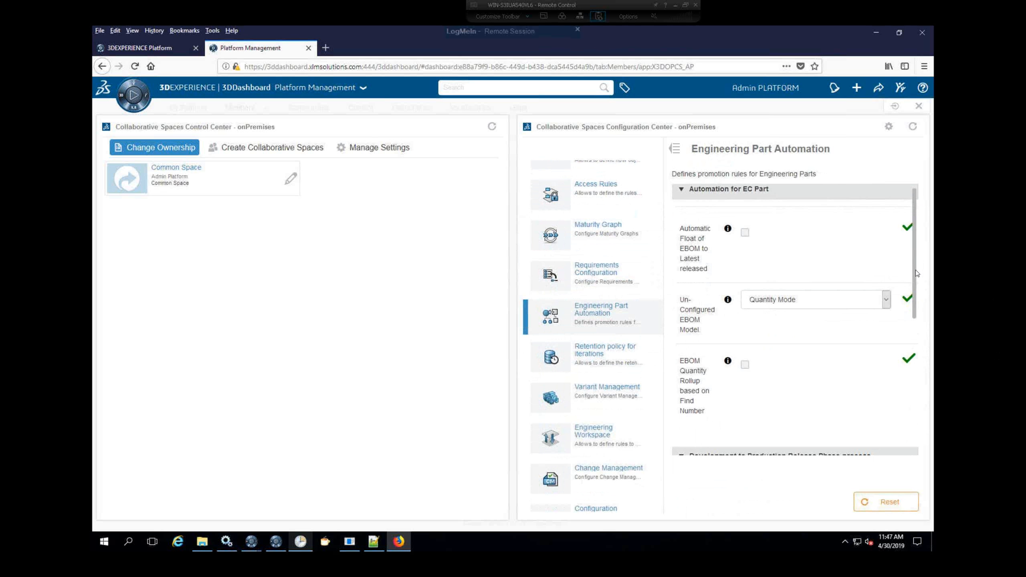
pyautogui.scroll(-1, 916, 278)
pyautogui.scroll(-2, 916, 310)
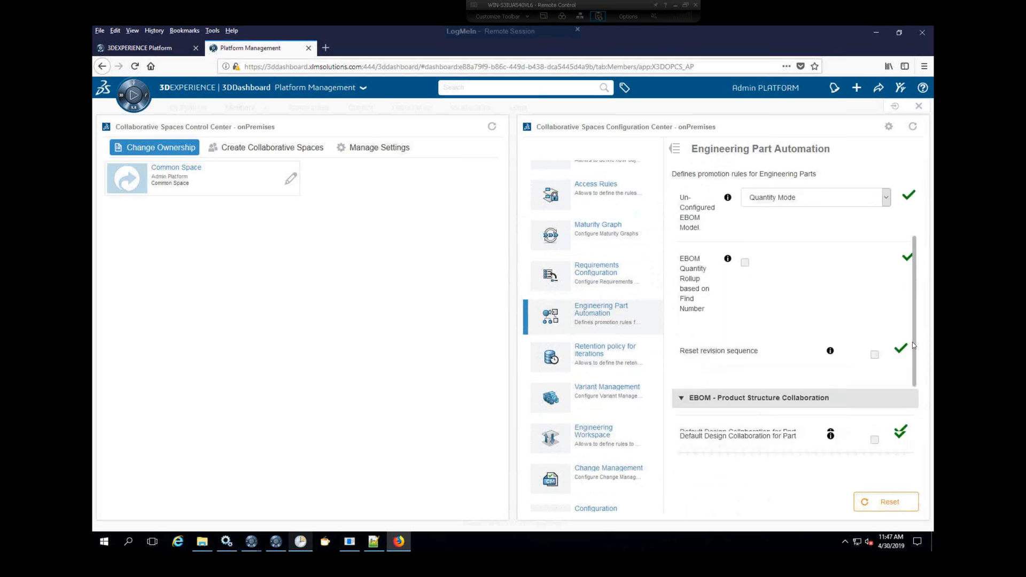
pyautogui.scroll(-3, 911, 357)
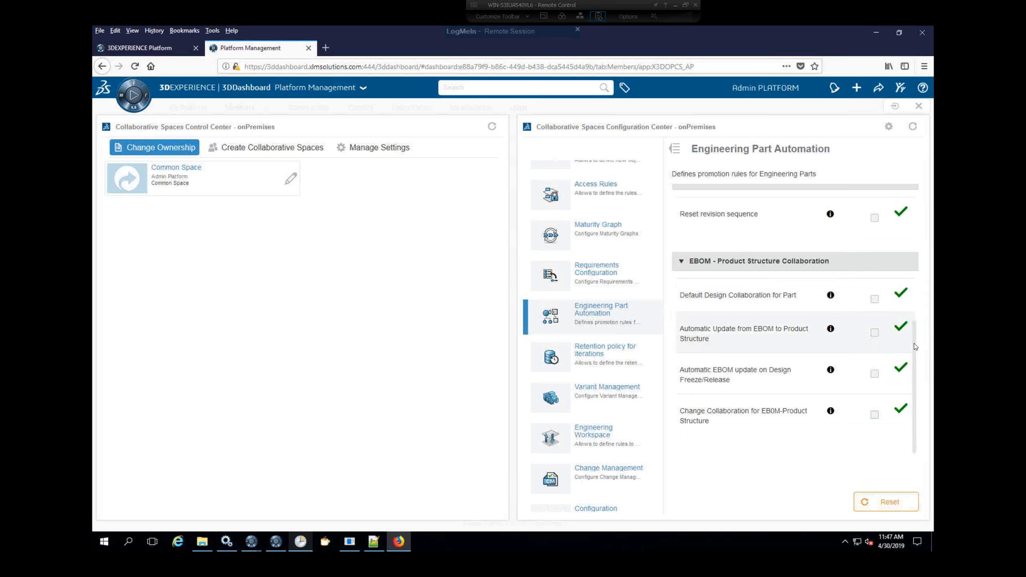
pyautogui.scroll(3, 909, 344)
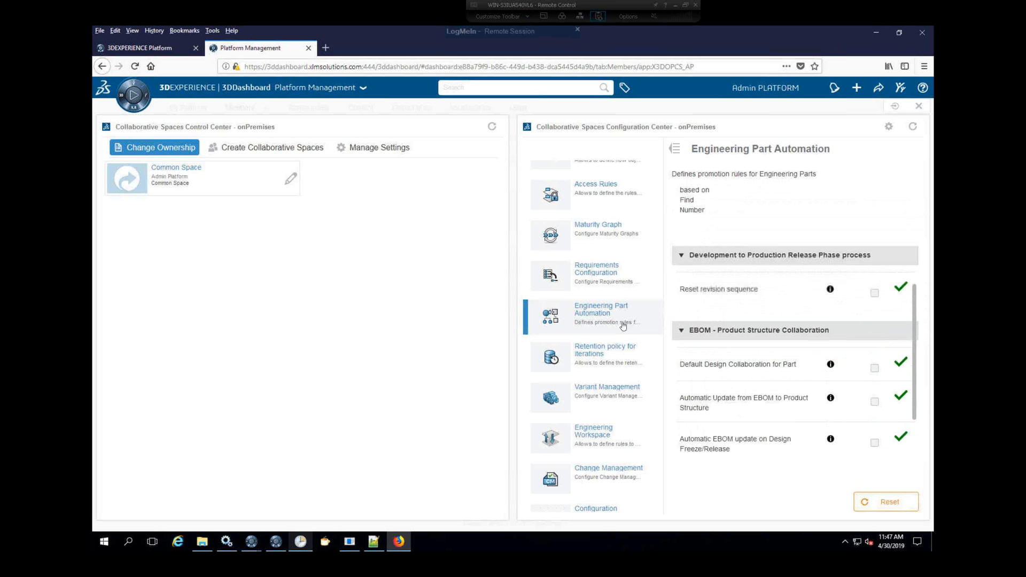
# Step: Look through the requirements and variant management configuration, then return to the retention policy for iterations
pyautogui.click(593, 272)
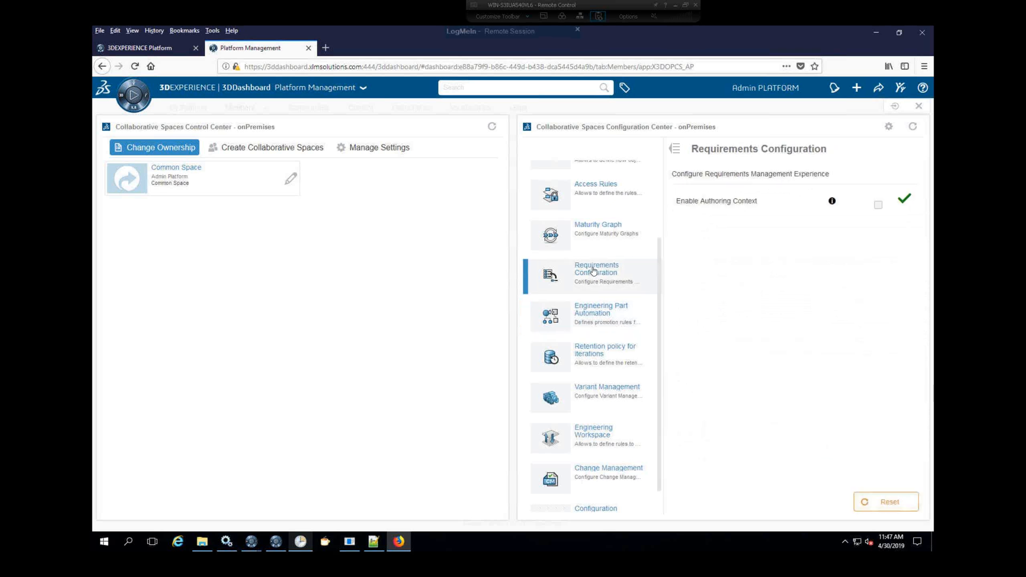
pyautogui.click(600, 394)
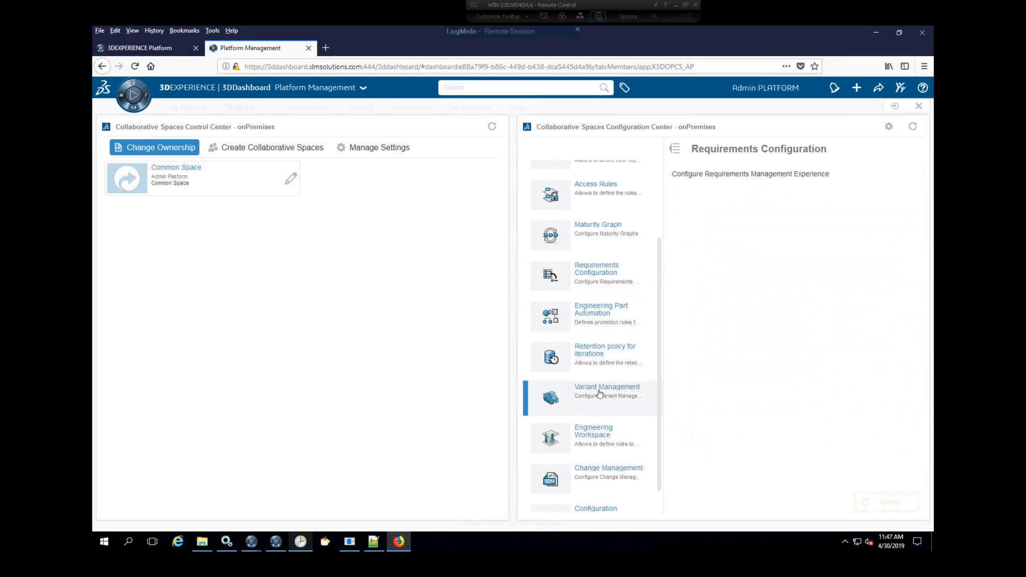
pyautogui.click(592, 353)
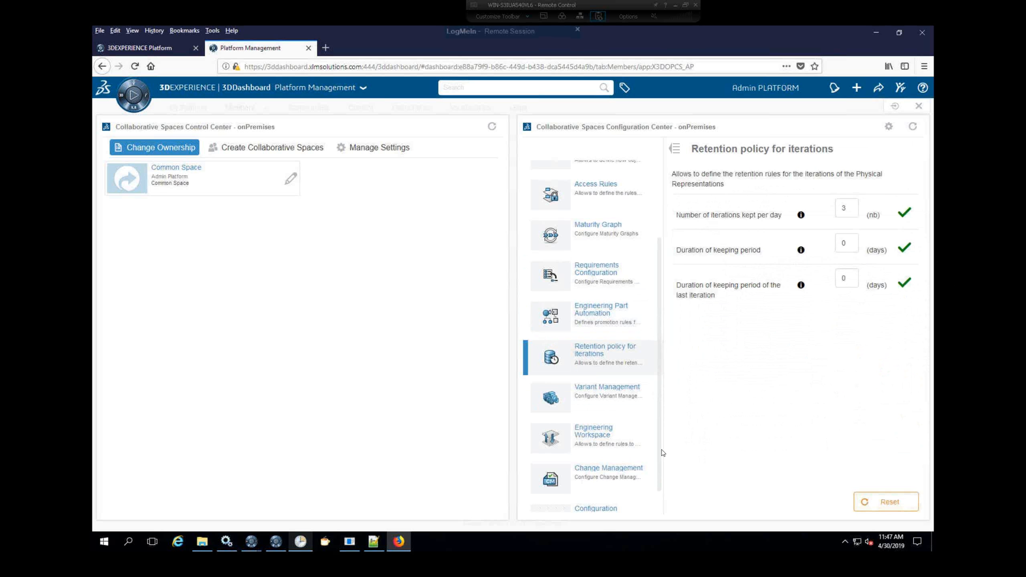
# Step: Display the Engineering Workspace rules for creating and deleting workspaces
pyautogui.scroll(-1, 660, 451)
pyautogui.scroll(-1, 658, 460)
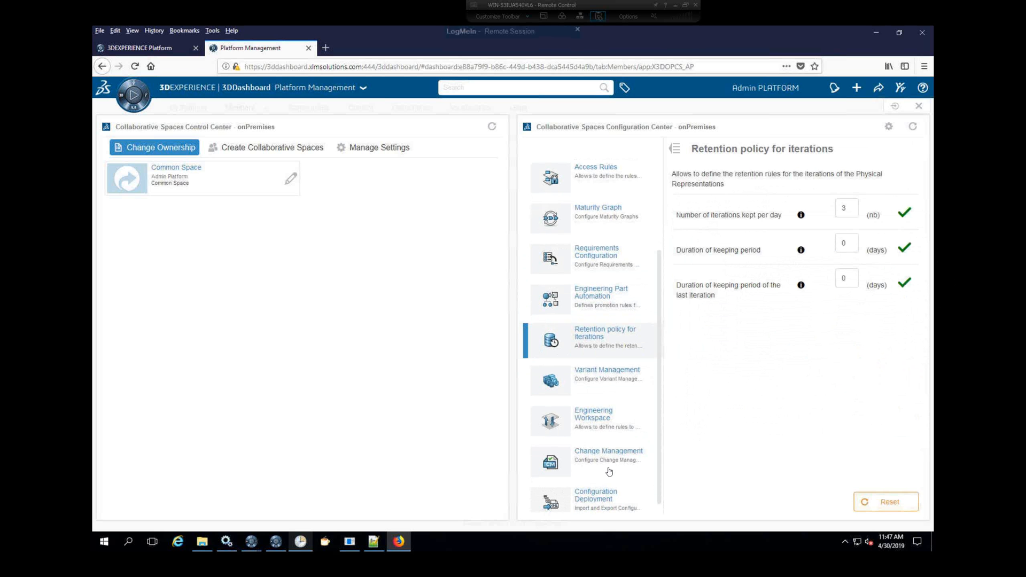
pyautogui.click(600, 430)
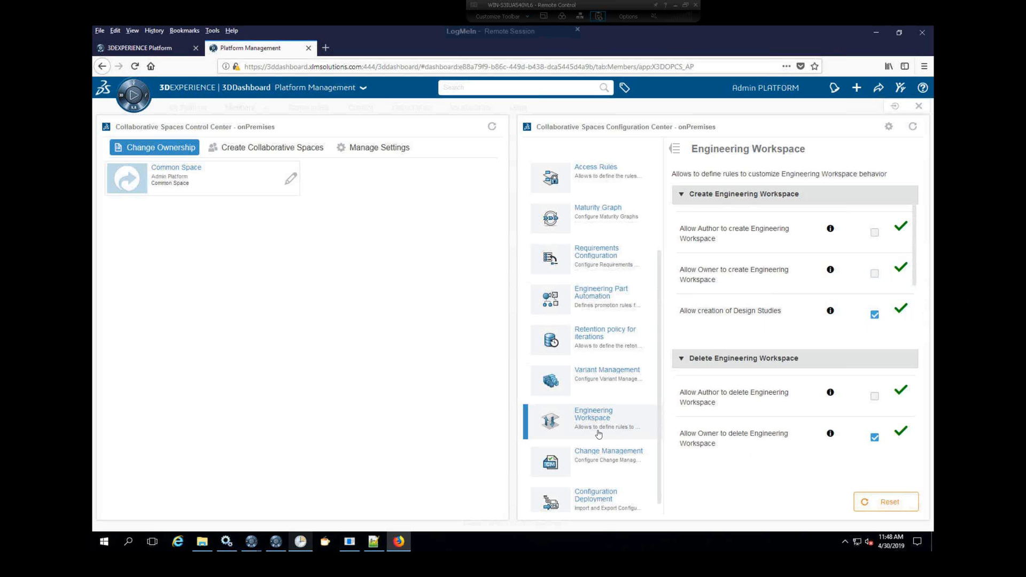
# Step: Review the Change Management configuration, covering change roles, the fix position check and the change control check on revise
pyautogui.click(601, 458)
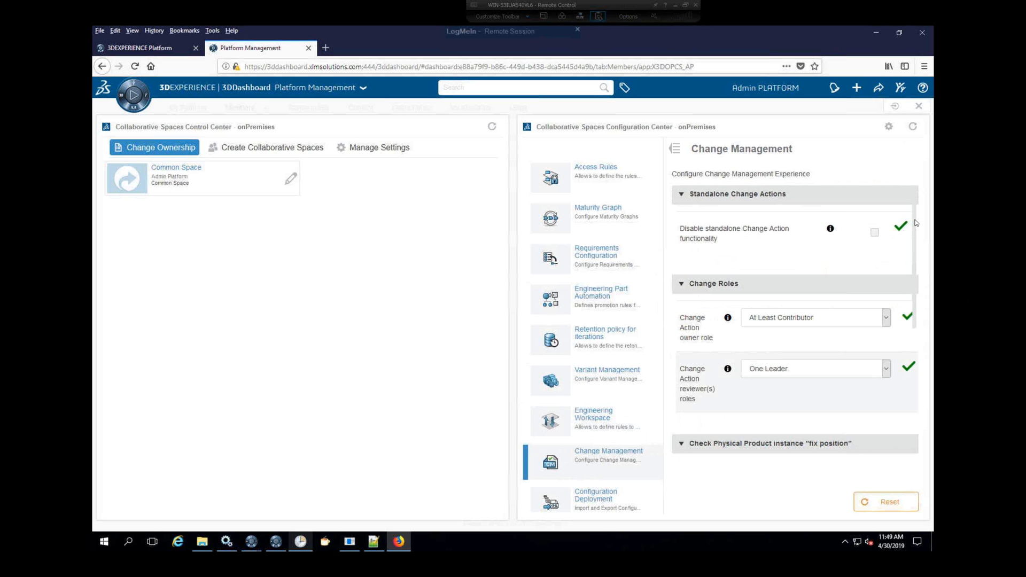
pyautogui.scroll(-3, 908, 268)
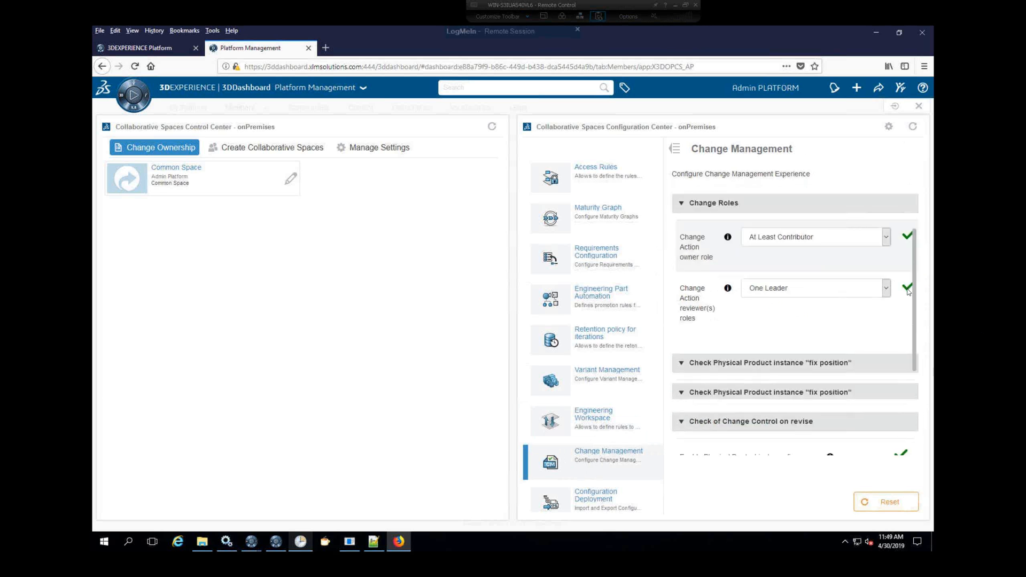
pyautogui.scroll(-2, 908, 291)
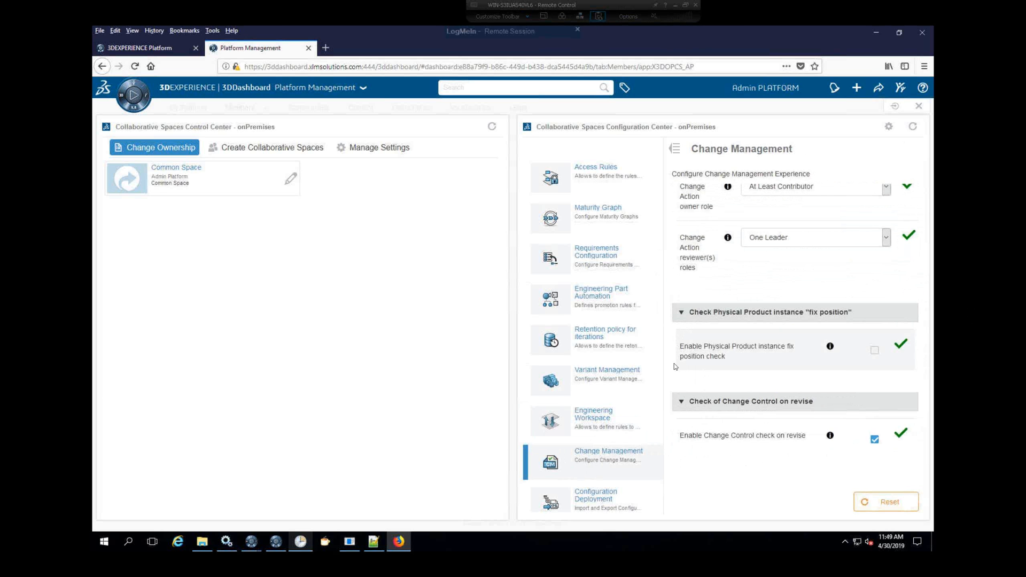
pyautogui.moveTo(914, 340); pyautogui.dragTo(919, 365)
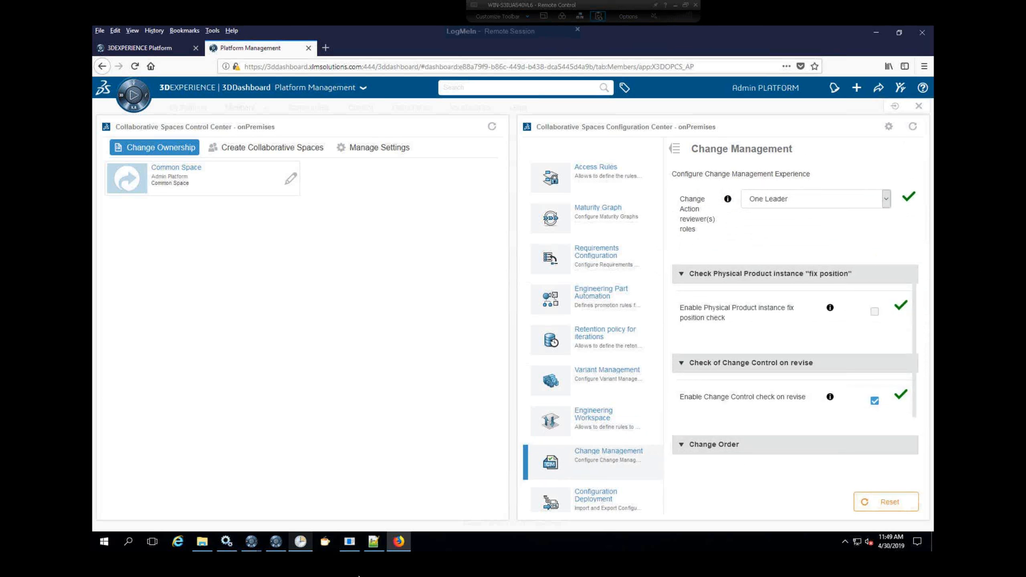
# Step: Review the Configuration Deployment options for configuration import and export, server utilities and attributes propagation
pyautogui.hotkey('alt', 'Tab')
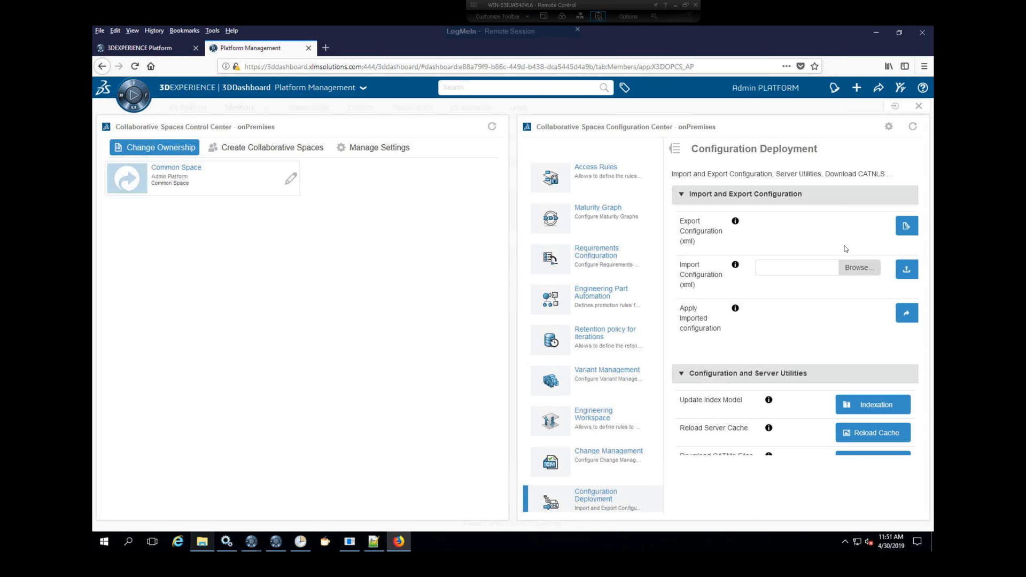
pyautogui.scroll(-1, 915, 358)
pyautogui.scroll(-2, 915, 360)
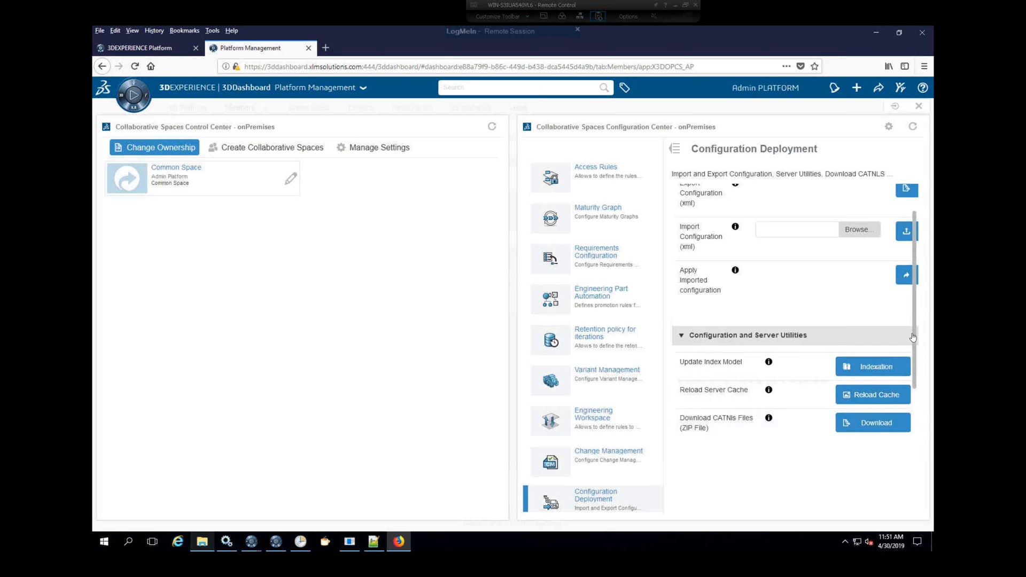
pyautogui.scroll(-2, 915, 326)
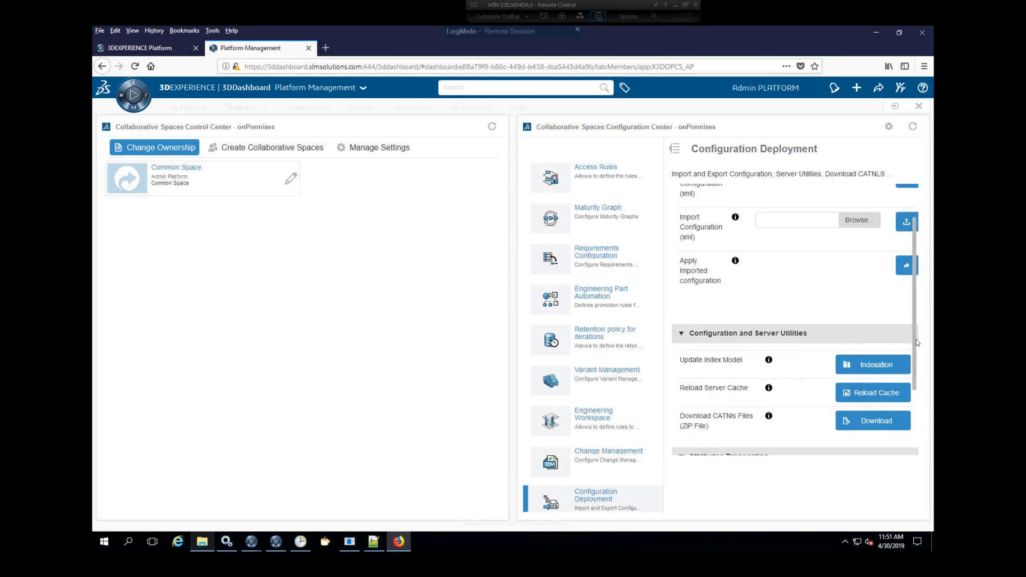
pyautogui.moveTo(917, 346); pyautogui.dragTo(925, 387)
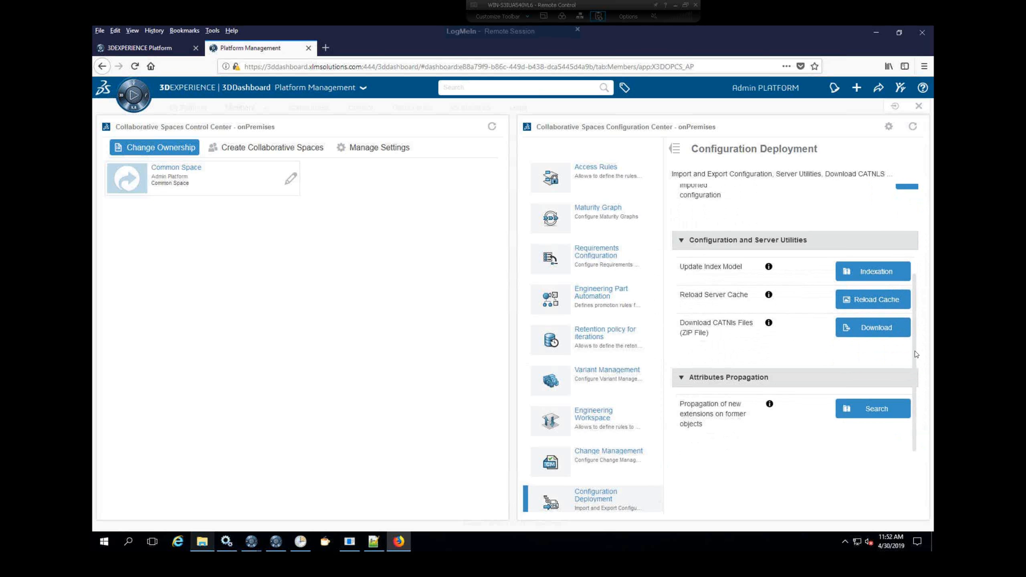
pyautogui.moveTo(912, 322); pyautogui.dragTo(915, 224)
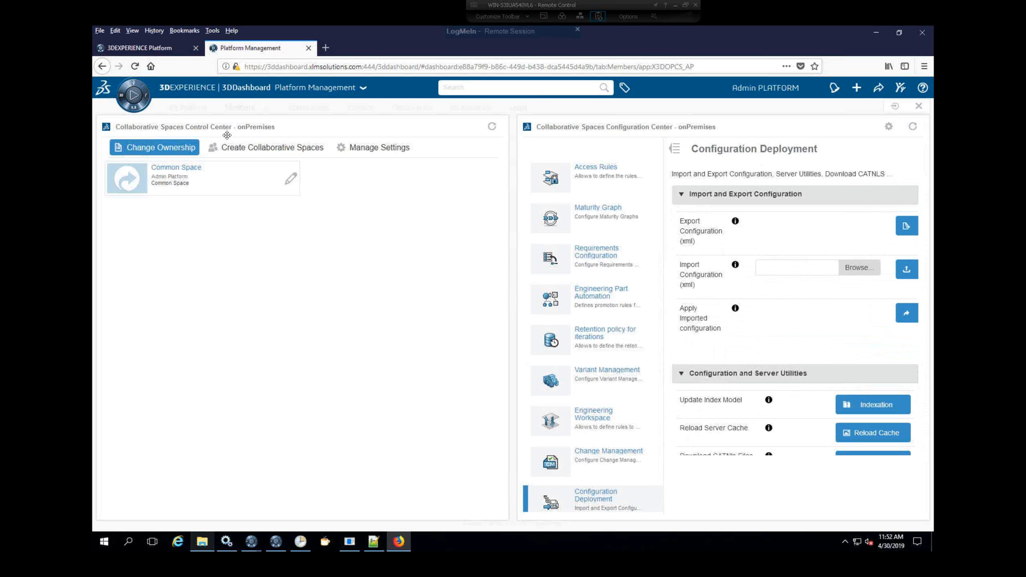
# Step: Display the available roles under My Roles / Profile, then switch to the MQL slide in PowerPoint
pyautogui.click(136, 87)
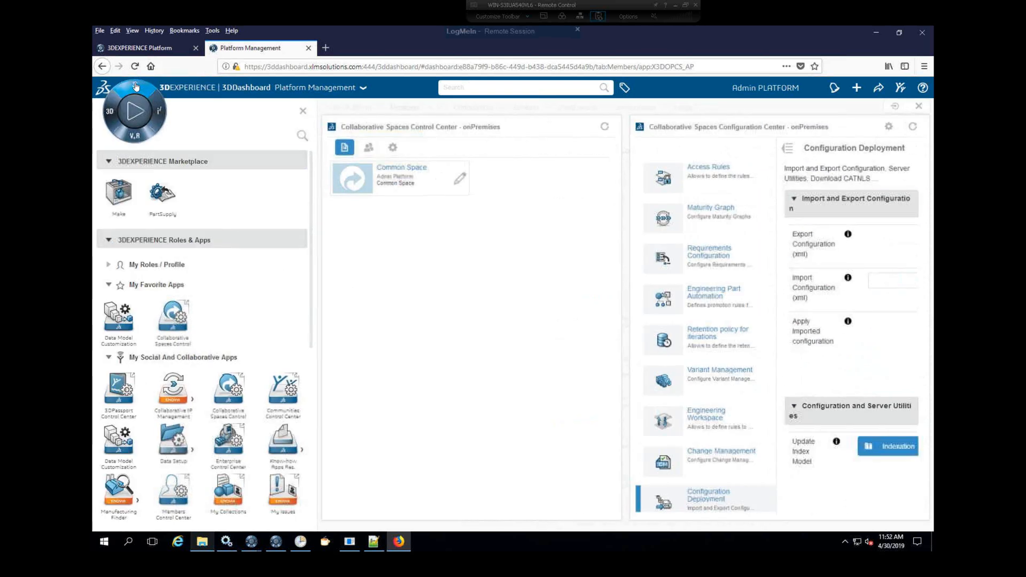
pyautogui.click(108, 265)
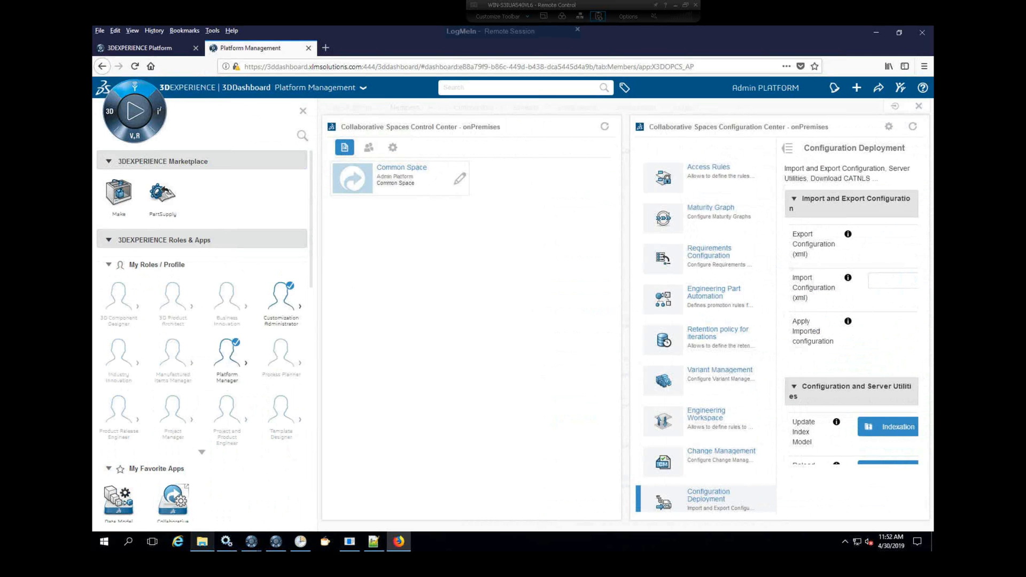
pyautogui.hotkey('alt', 'Tab')
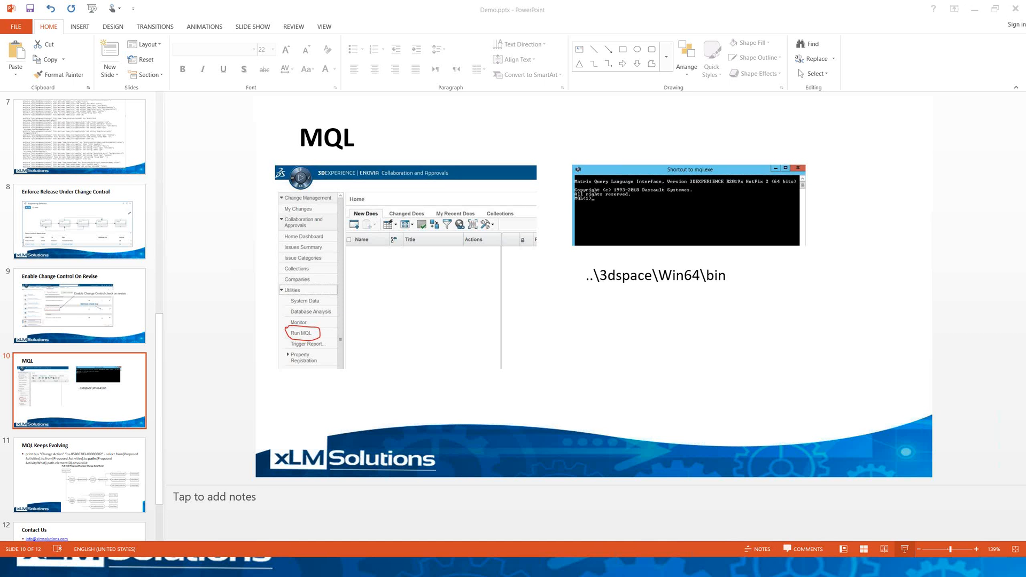